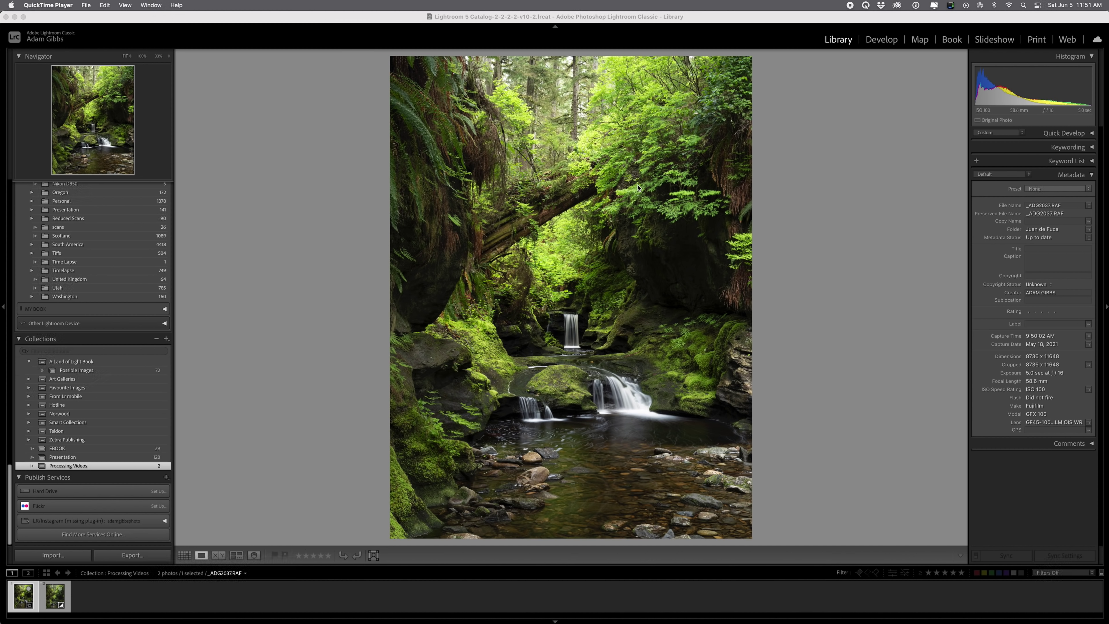
Inspect _ADG2037.RAF in full and examine the foliage around the fallen log in _ADG2052.RAF at 100%
{"action": "left_click", "coordinate": [623, 201]}
{"action": "left_click", "coordinate": [465, 262]}
{"action": "left_click", "coordinate": [610, 401]}
{"action": "left_click", "coordinate": [57, 599]}
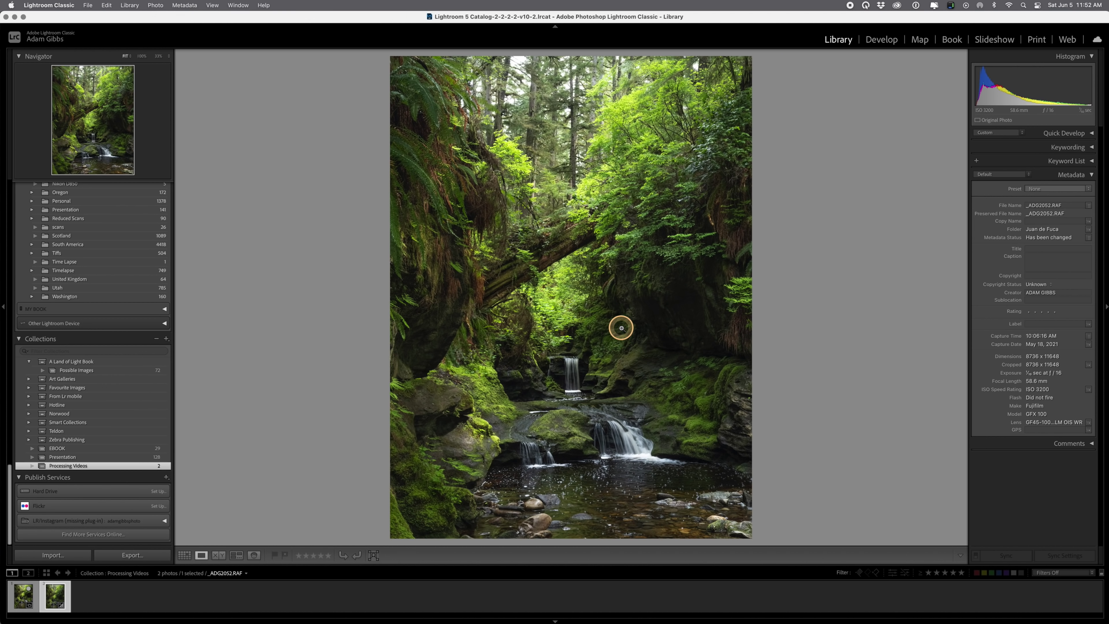
{"action": "left_click", "coordinate": [621, 328]}
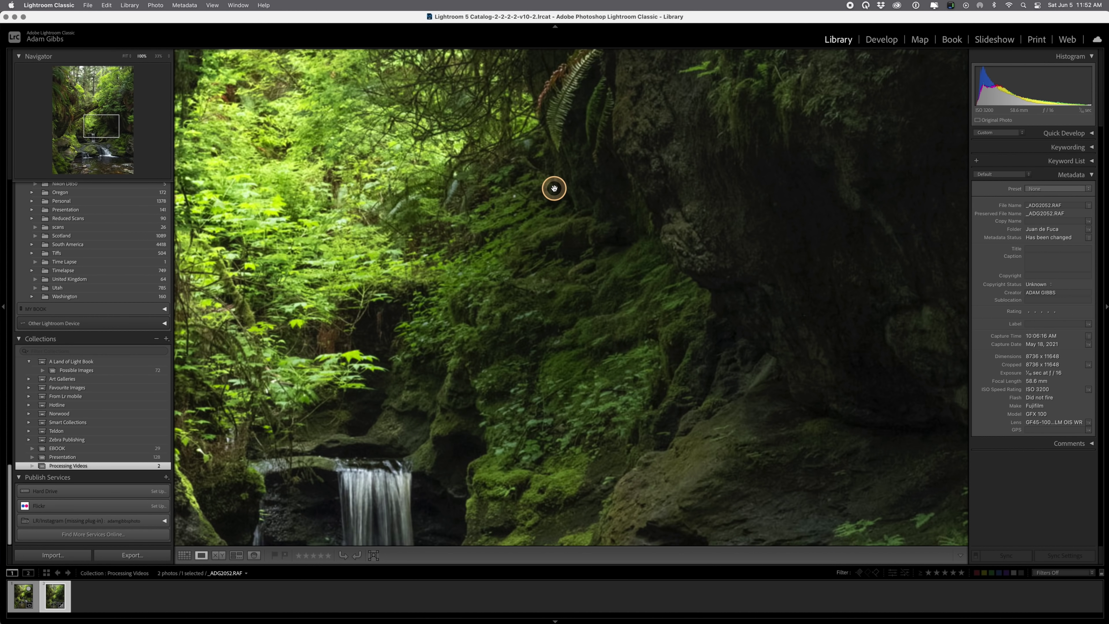
{"action": "left_click_drag", "start_coordinate": [587, 174], "coordinate": [603, 376]}
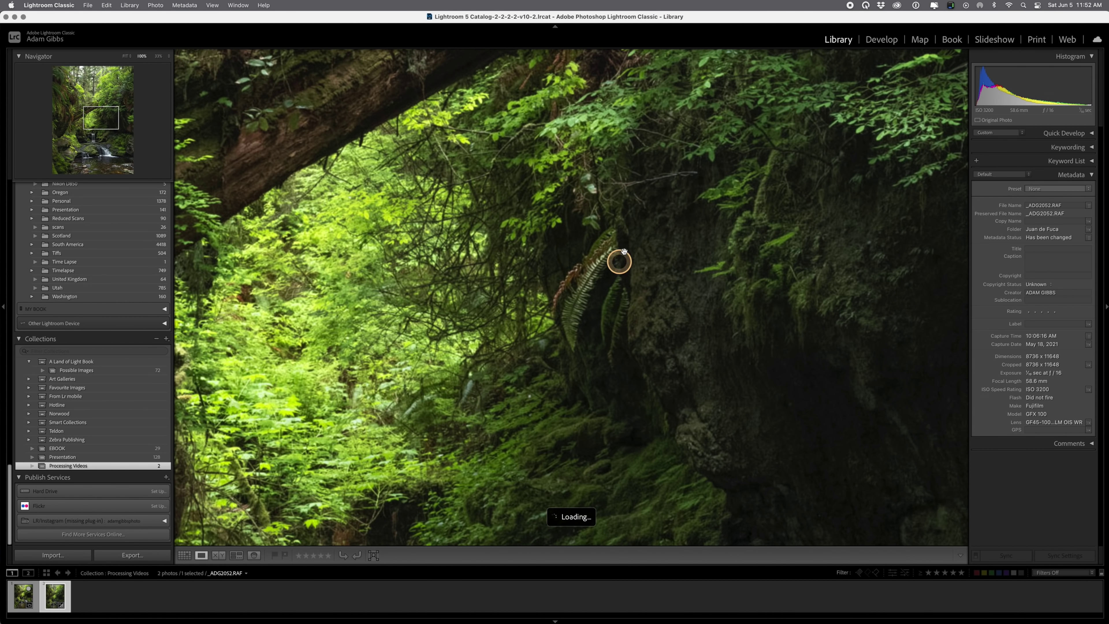
{"action": "left_click_drag", "start_coordinate": [617, 181], "coordinate": [604, 299]}
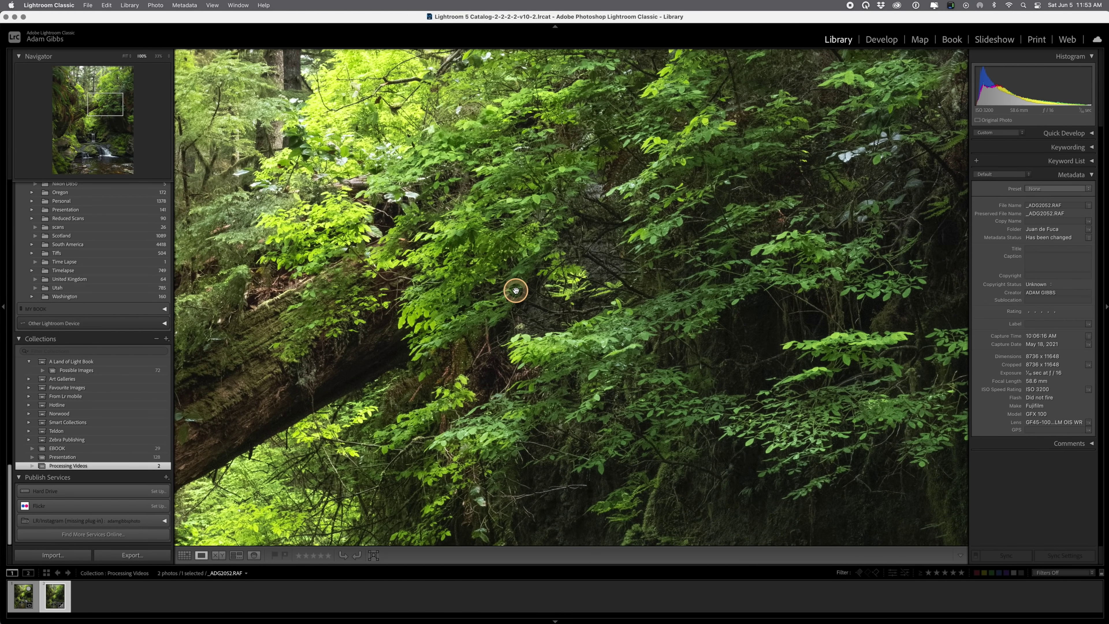
{"action": "left_click", "coordinate": [516, 291]}
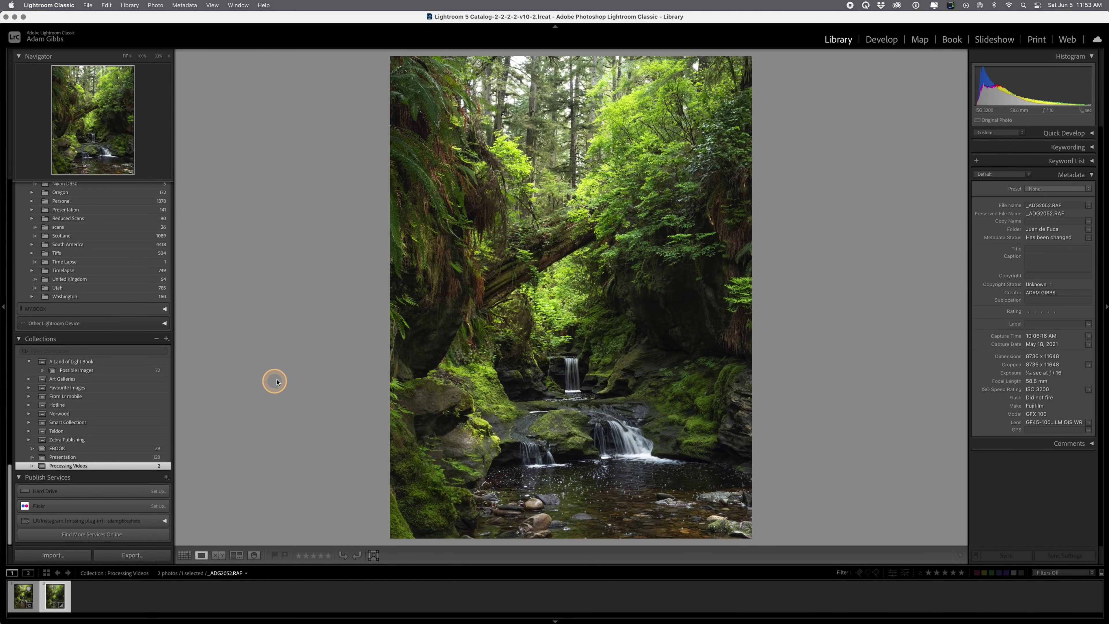
Compare the full views of _ADG2037.RAF and _ADG2052.RAF by viewing the two photos alternately
{"action": "left_click", "coordinate": [16, 597]}
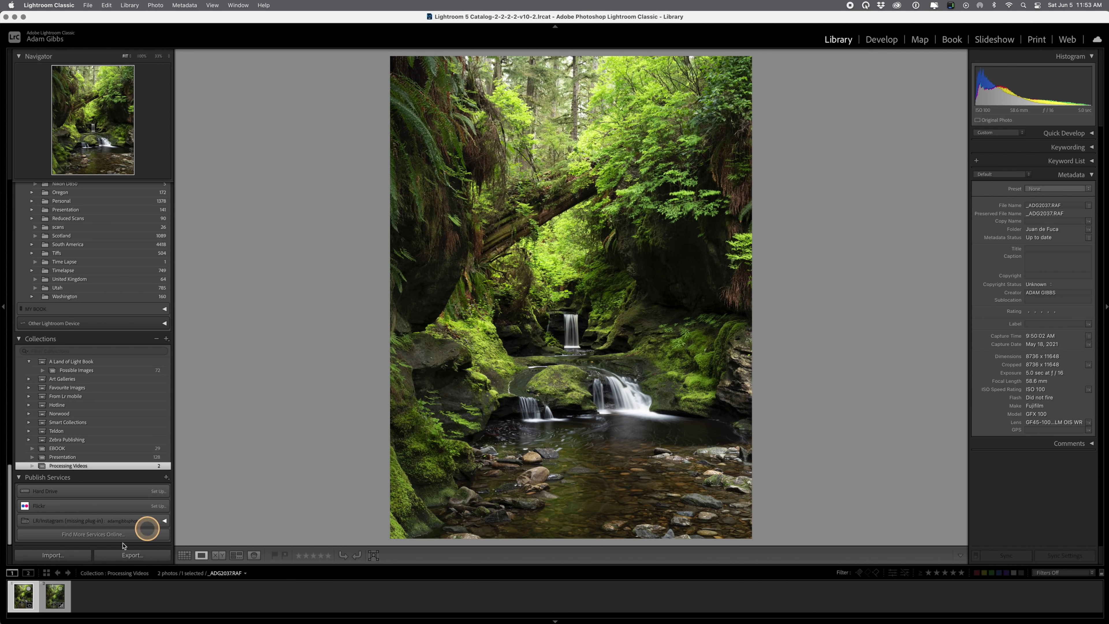
{"action": "left_click", "coordinate": [55, 595]}
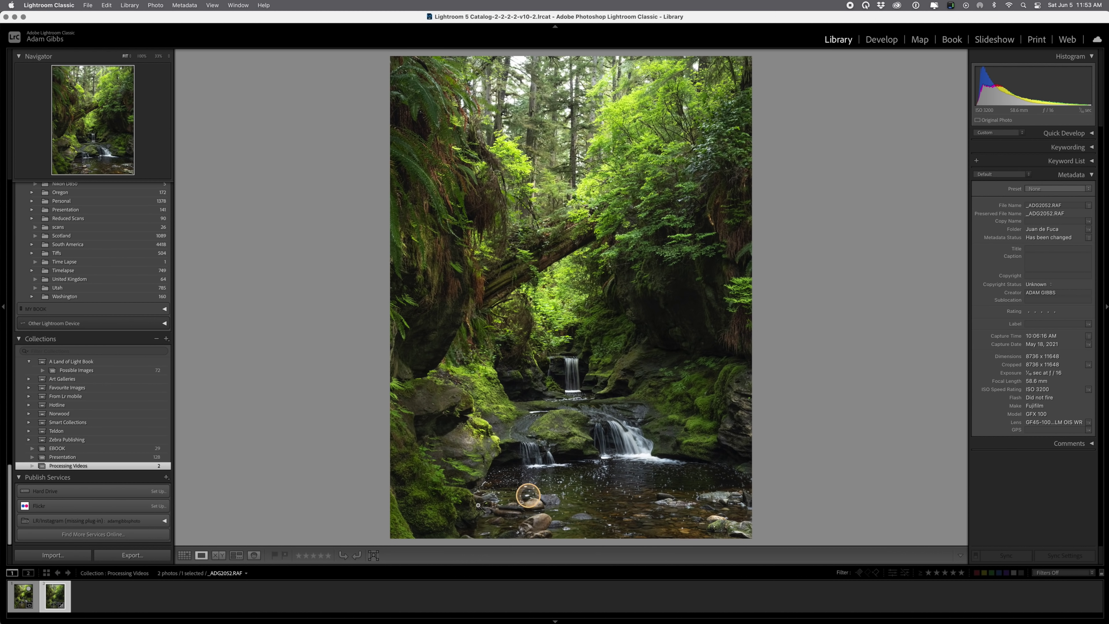
{"action": "left_click", "coordinate": [18, 597]}
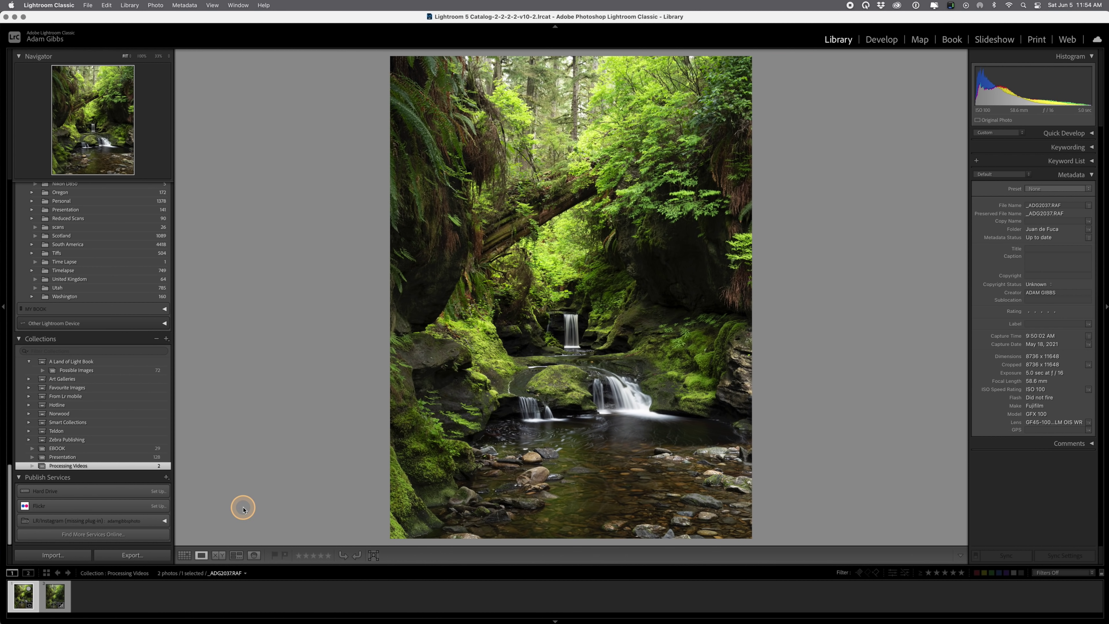
{"action": "left_click", "coordinate": [53, 597]}
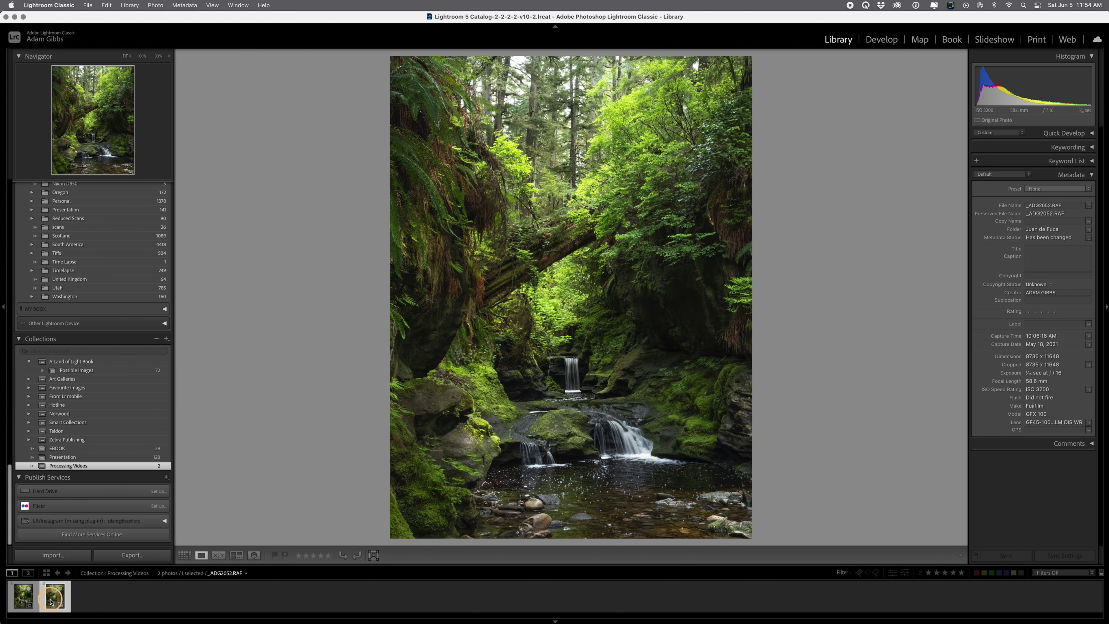
{"action": "left_click", "coordinate": [26, 604]}
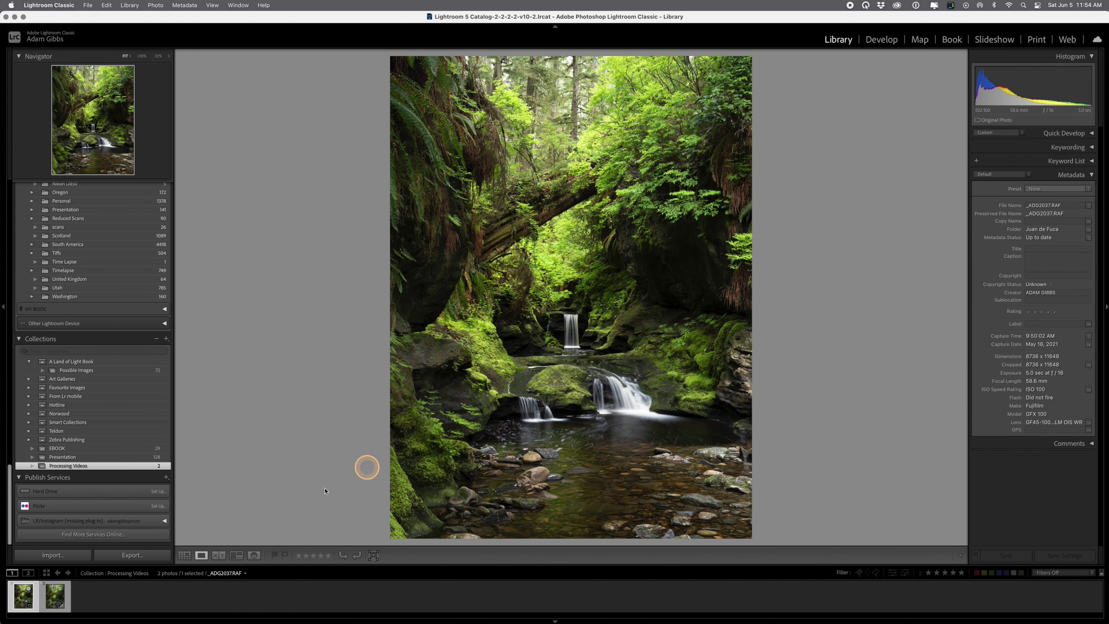
{"action": "left_click", "coordinate": [60, 596]}
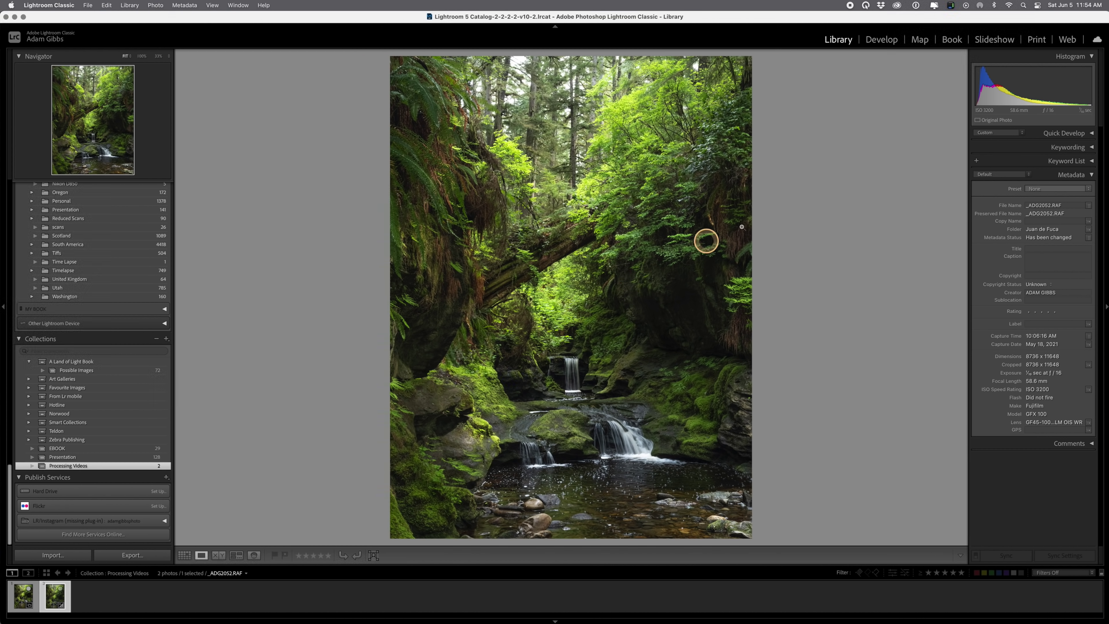
Set the temperature of _ADG2052.RAF to 5,602 in Develop and show _ADG2037.RAF beside it as the reference photo
{"action": "left_click", "coordinate": [887, 47]}
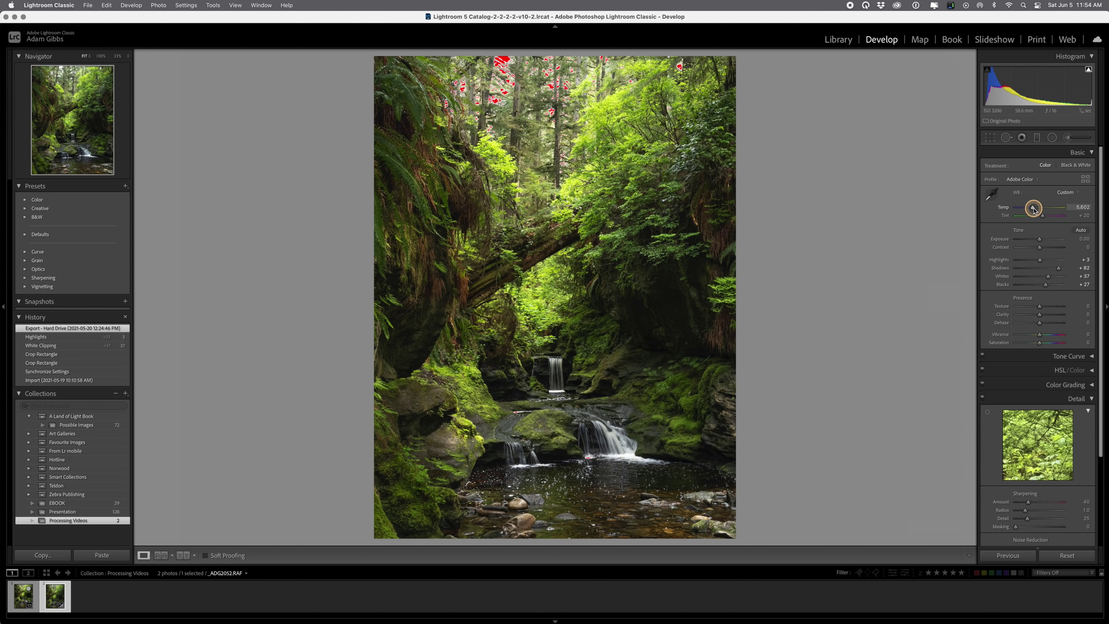
{"action": "left_click_drag", "start_coordinate": [1033, 210], "coordinate": [1034, 209]}
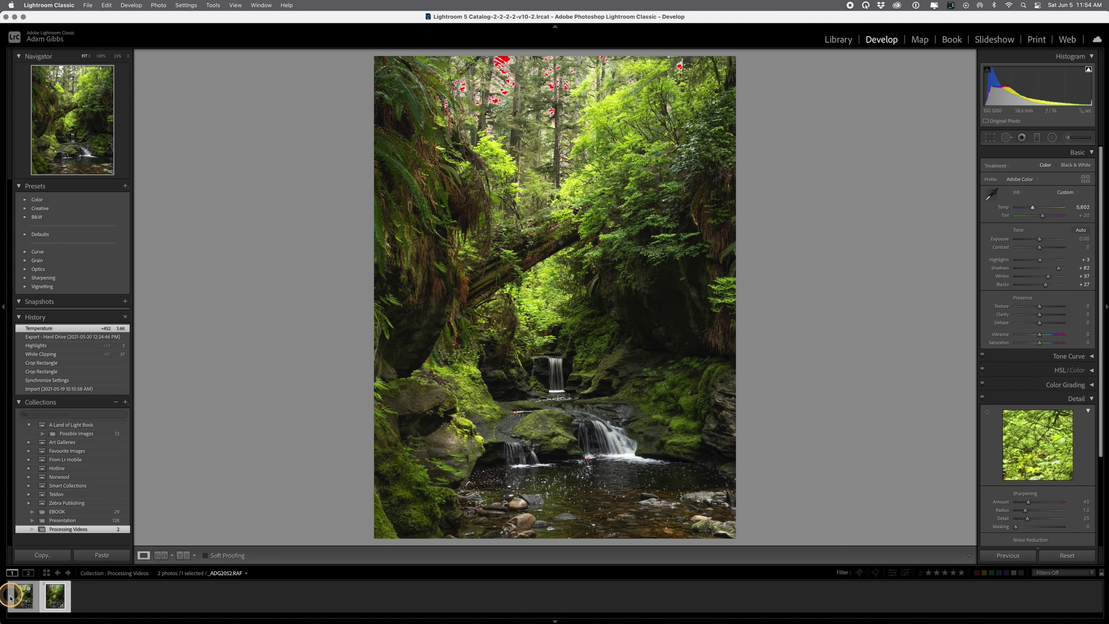
{"action": "left_click", "coordinate": [162, 556]}
{"action": "left_click_drag", "start_coordinate": [23, 595], "coordinate": [364, 386]}
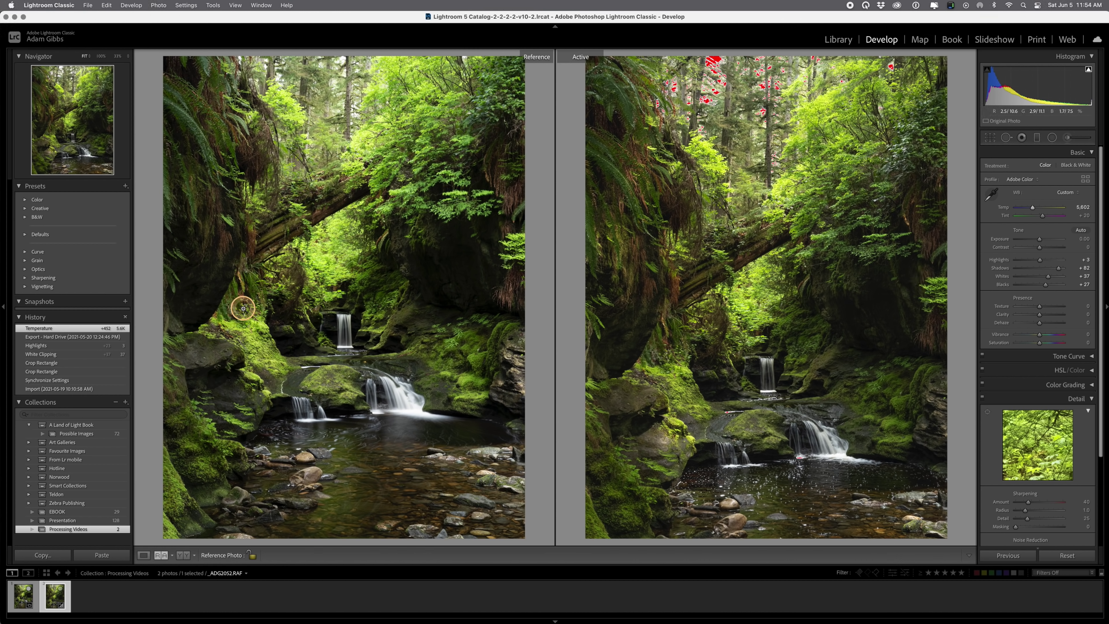
Select both photos, _ADG2037.RAF and _ADG2052.RAF, and open them as layers in Photoshop
{"action": "left_click", "coordinate": [18, 599]}
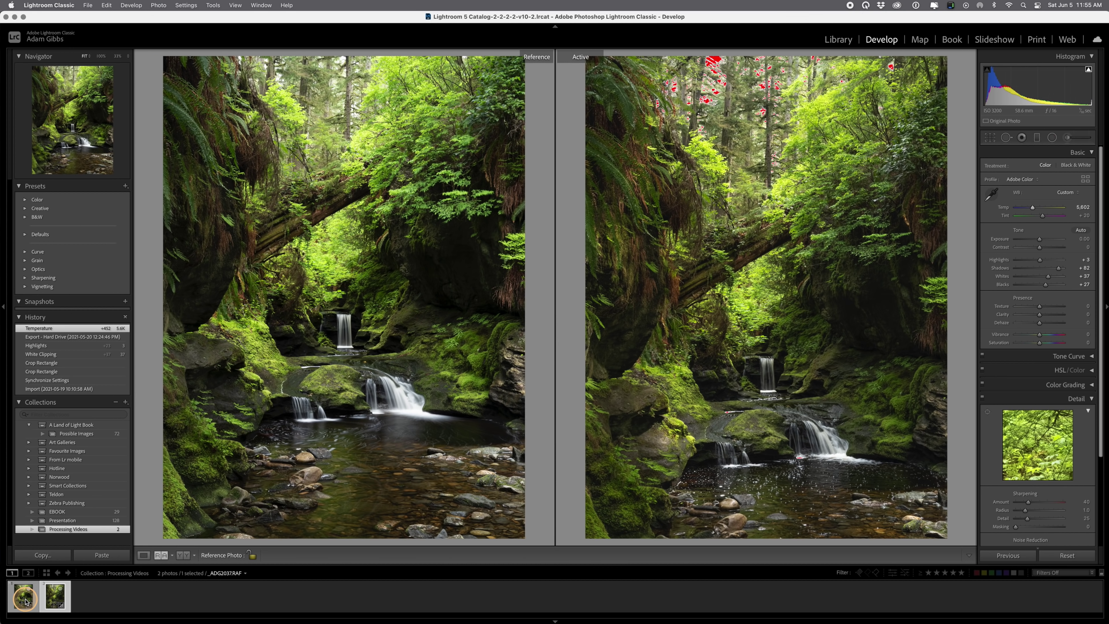
{"action": "key", "text": "super+a"}
{"action": "right_click", "coordinate": [29, 601]}
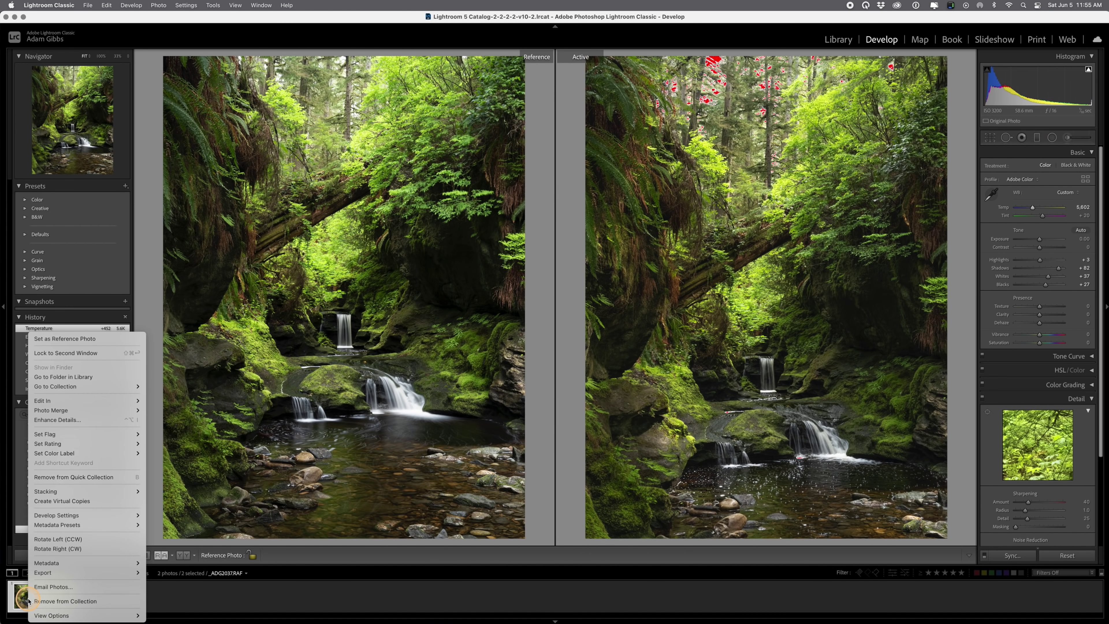
{"action": "mouse_move", "coordinate": [73, 404]}
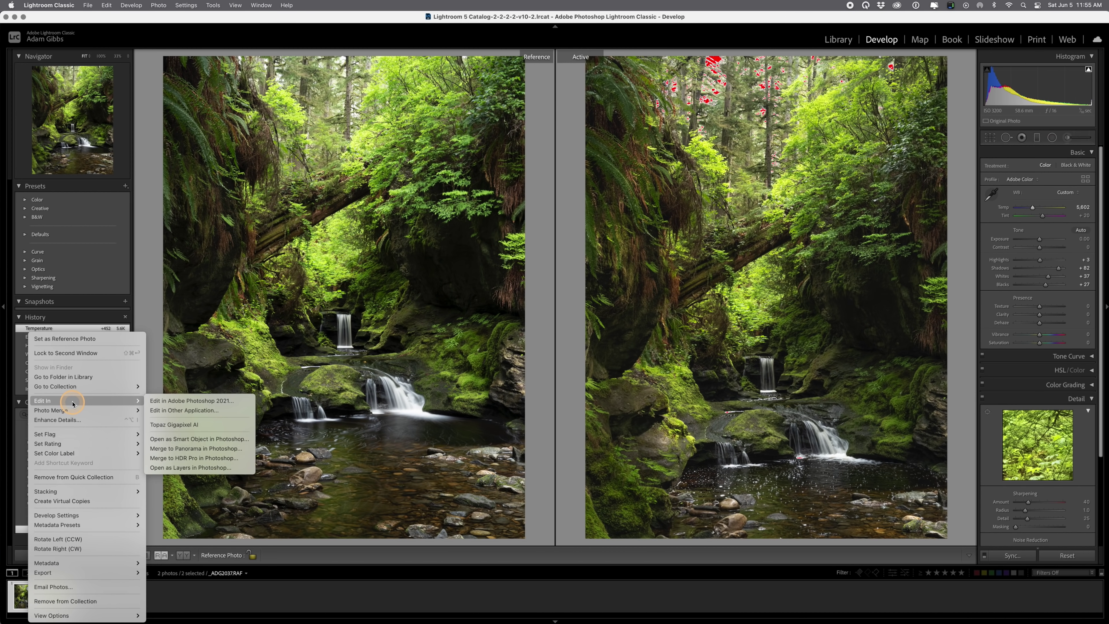
{"action": "left_click", "coordinate": [177, 469]}
{"action": "left_click", "coordinate": [850, 7]}
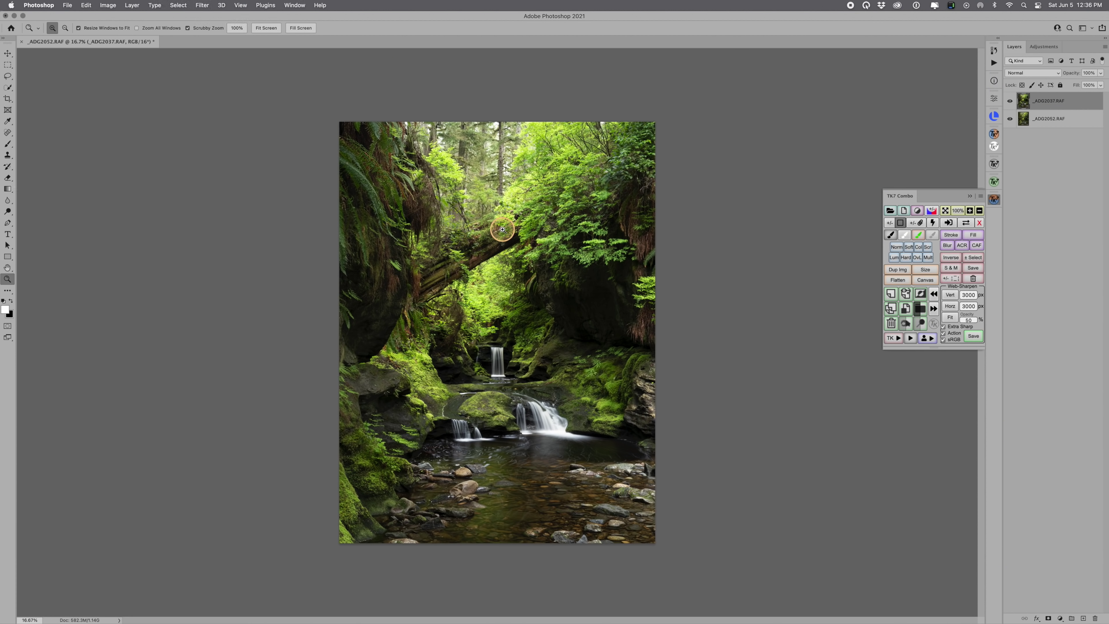
Examine the foliage beside the fallen log in the _ADG2037.RAF layer at close magnification
{"action": "left_click", "coordinate": [548, 236]}
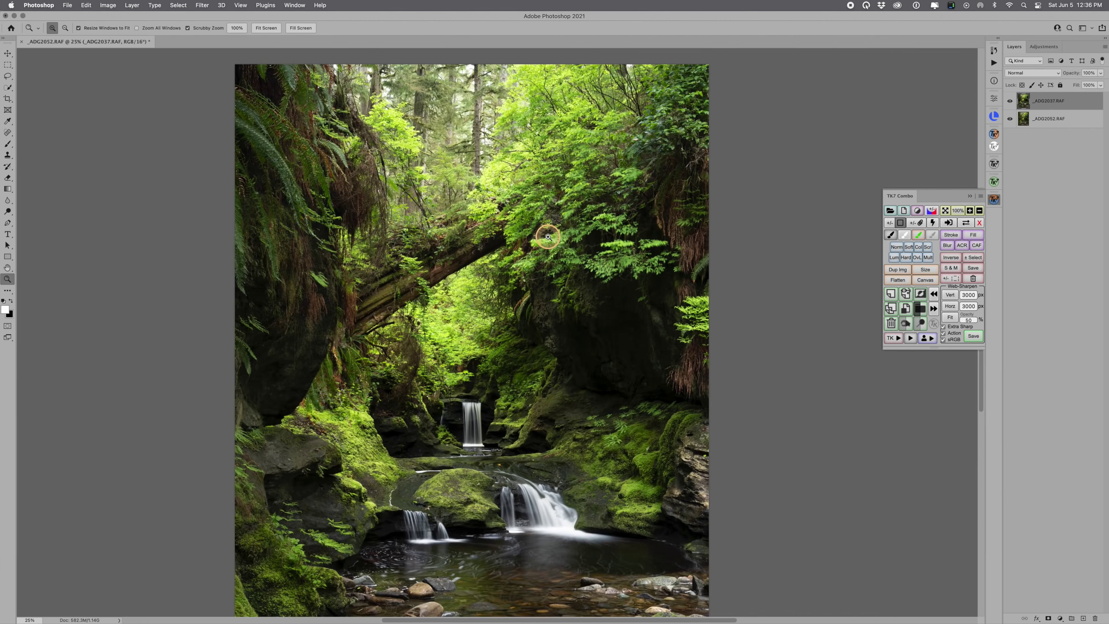
{"action": "left_click", "coordinate": [548, 236]}
{"action": "left_click", "coordinate": [548, 237]}
{"action": "left_click", "coordinate": [548, 237]}
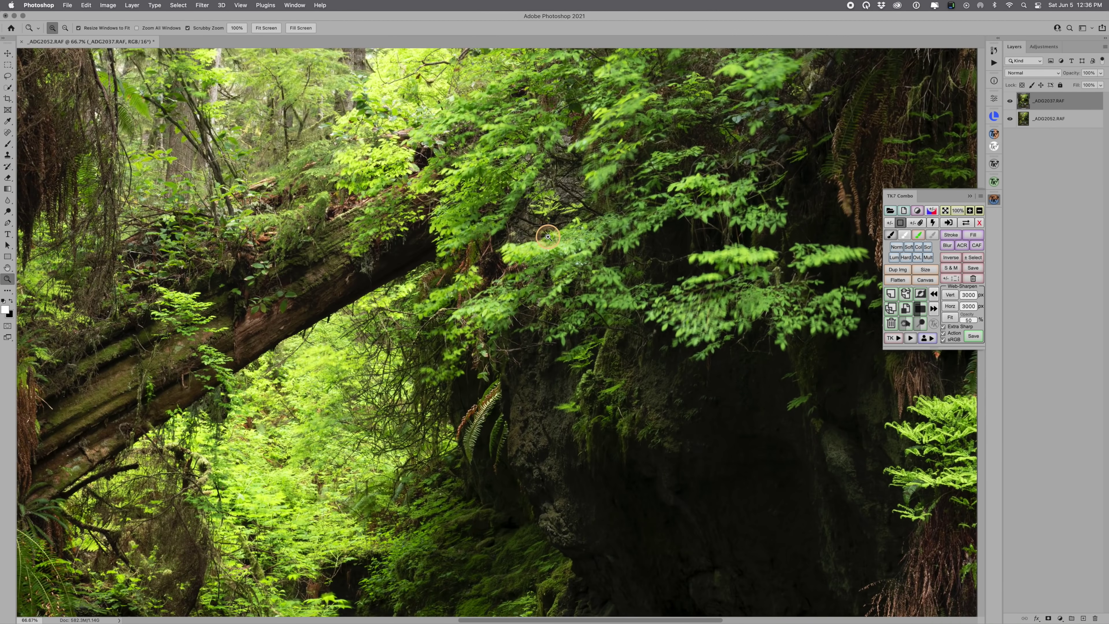
{"action": "left_click", "coordinate": [548, 236]}
Hide the _ADG2037.RAF layer to check the leaves and log in _ADG2052.RAF, and compare both layers in full view
{"action": "left_click", "coordinate": [1010, 102]}
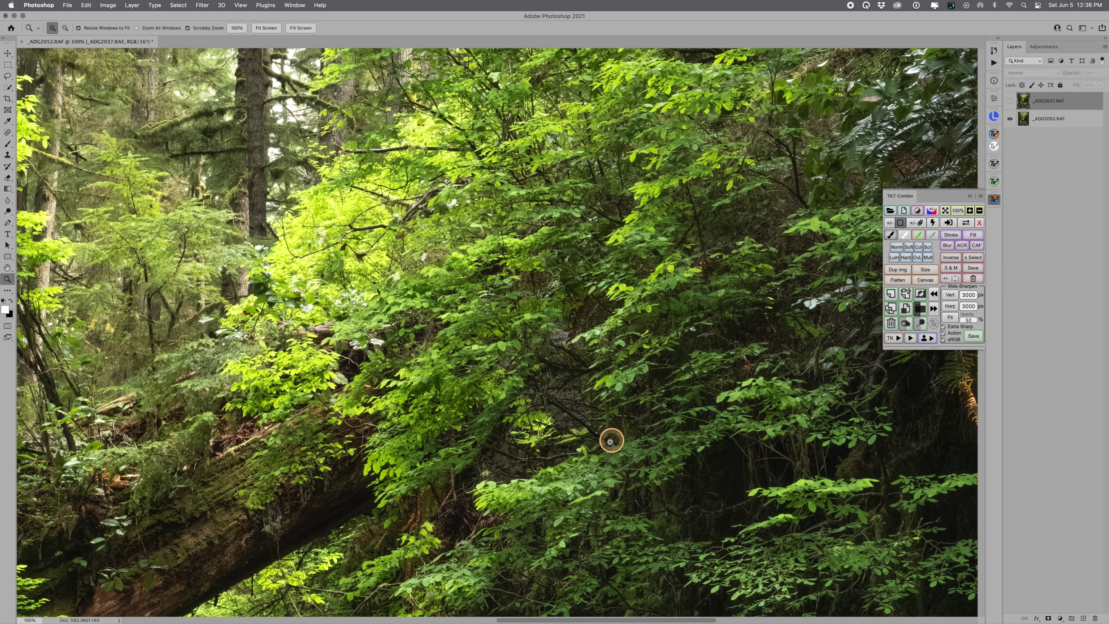
{"action": "left_click_drag", "start_coordinate": [584, 441], "coordinate": [666, 179]}
{"action": "left_click_drag", "start_coordinate": [548, 352], "coordinate": [694, 450]}
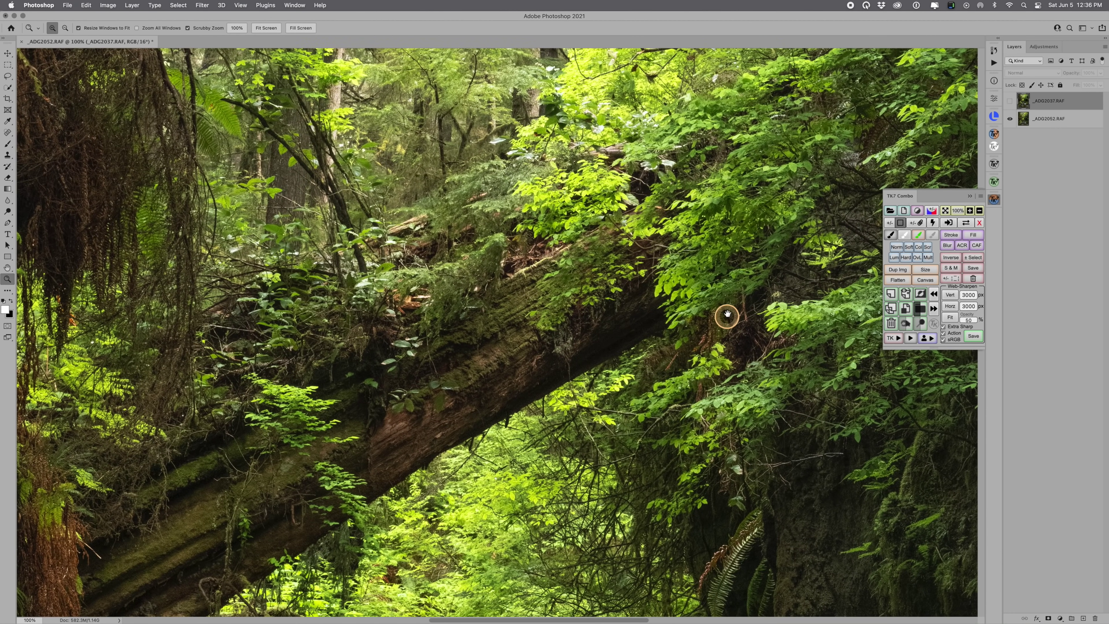
{"action": "left_click_drag", "start_coordinate": [722, 332], "coordinate": [426, 315]}
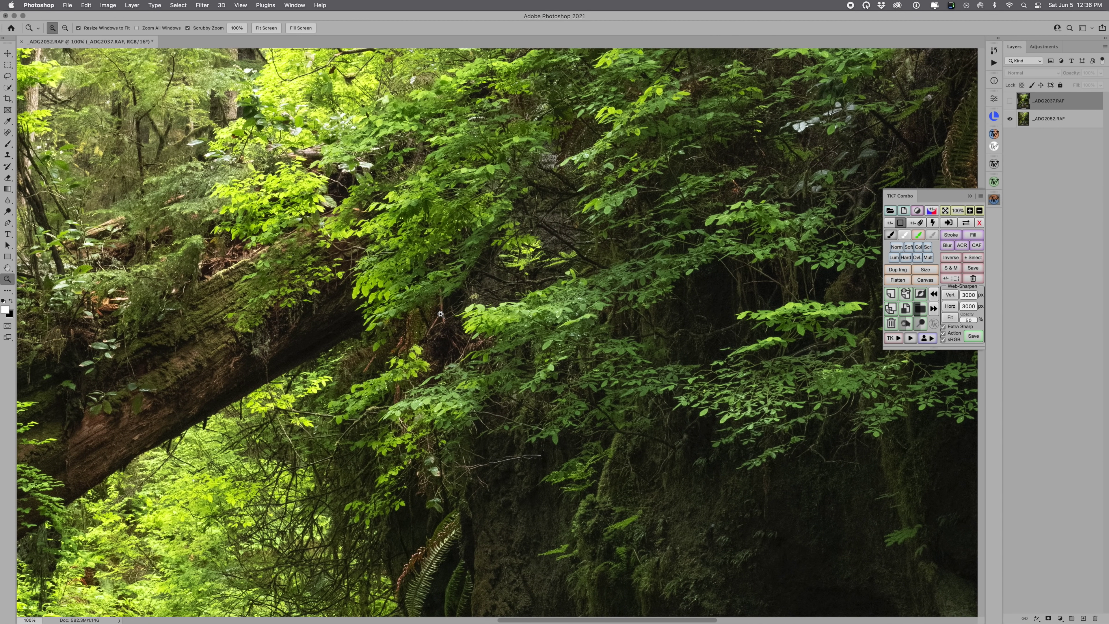
{"action": "left_click", "coordinate": [493, 345]}
{"action": "left_click", "coordinate": [624, 312], "text": "alt"}
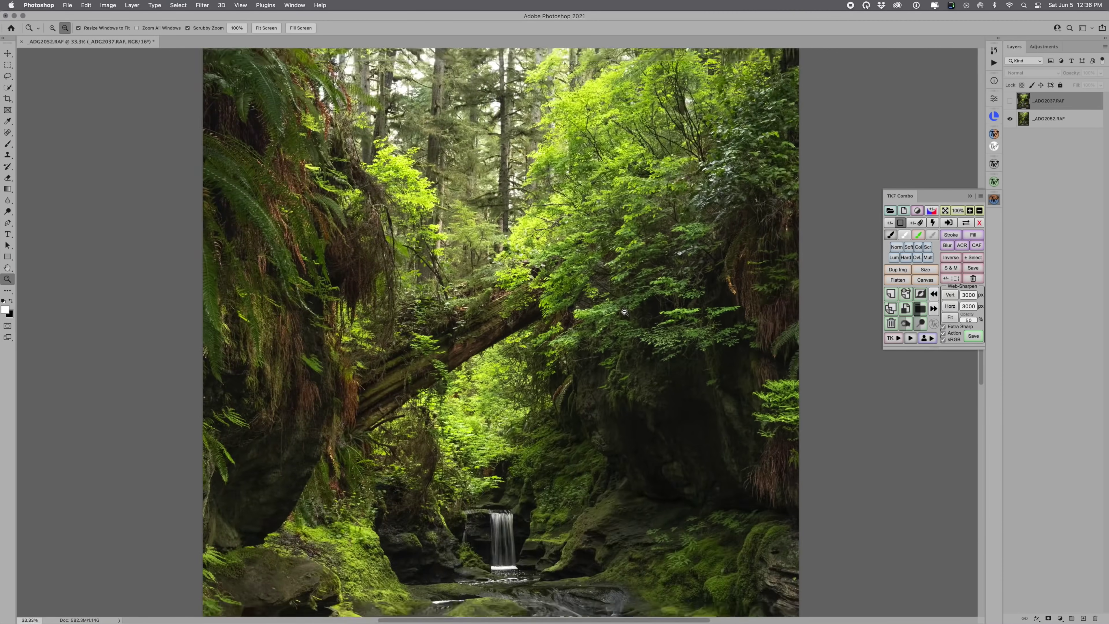
{"action": "left_click", "coordinate": [625, 312], "text": "alt"}
{"action": "left_click", "coordinate": [625, 312], "text": "alt"}
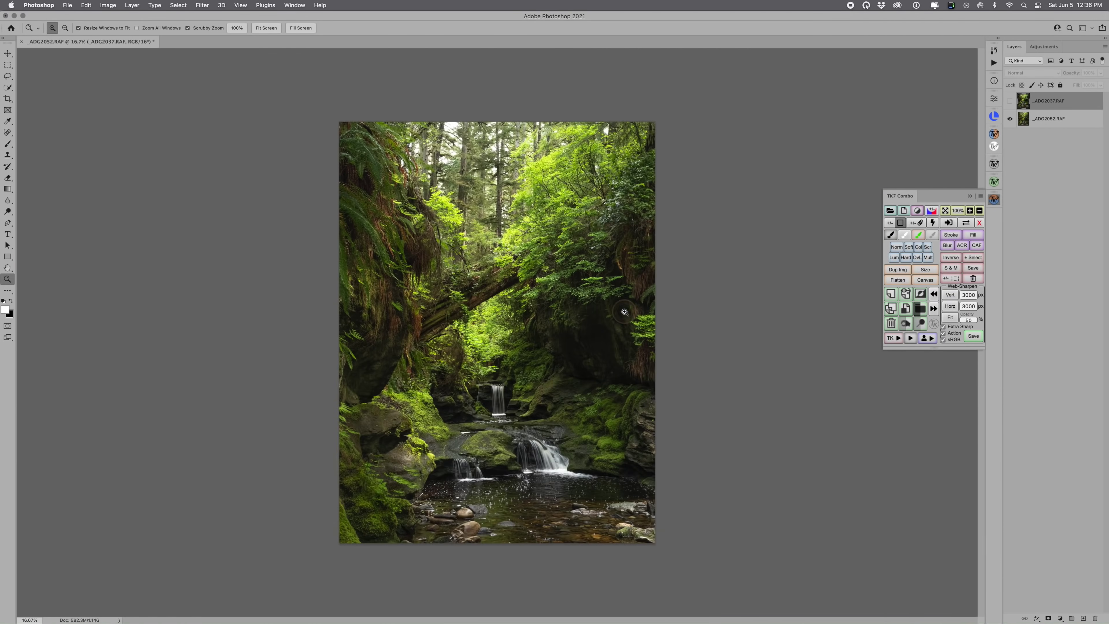
{"action": "left_click", "coordinate": [625, 312]}
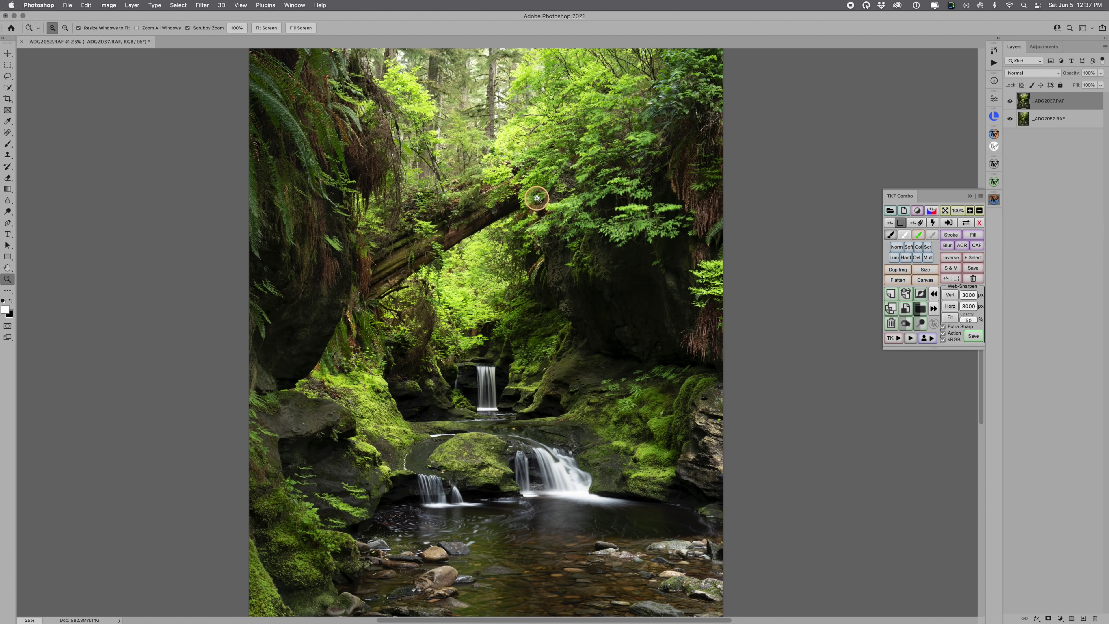
Move the _ADG2052.RAF layer above _ADG2037.RAF and auto-align both layers with the Auto projection
{"action": "left_click", "coordinate": [1043, 122]}
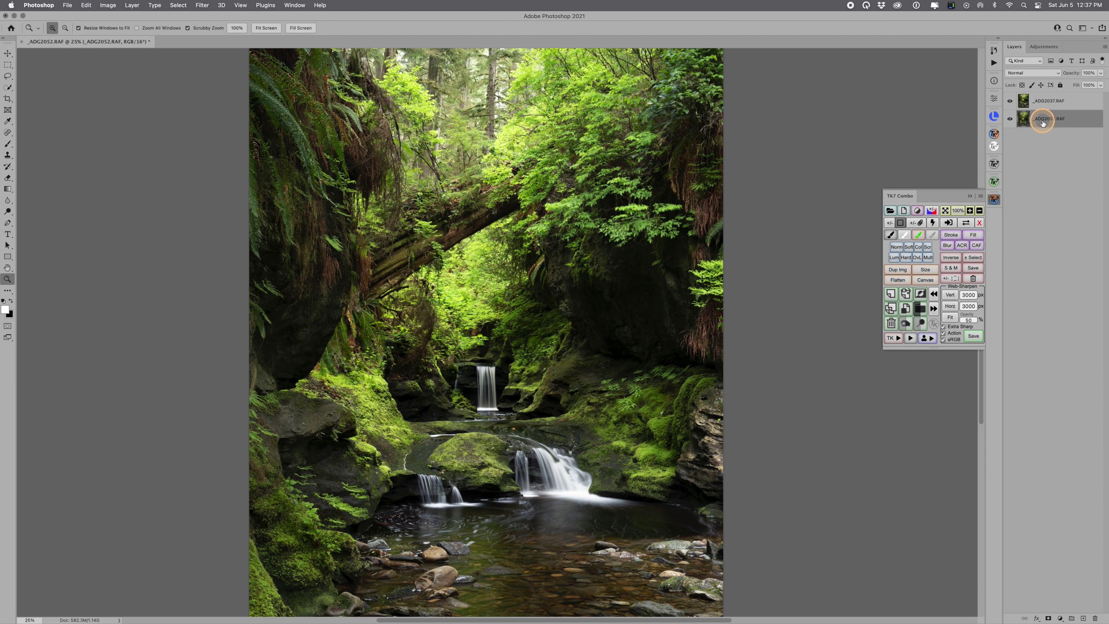
{"action": "left_click_drag", "start_coordinate": [1043, 123], "coordinate": [1043, 98]}
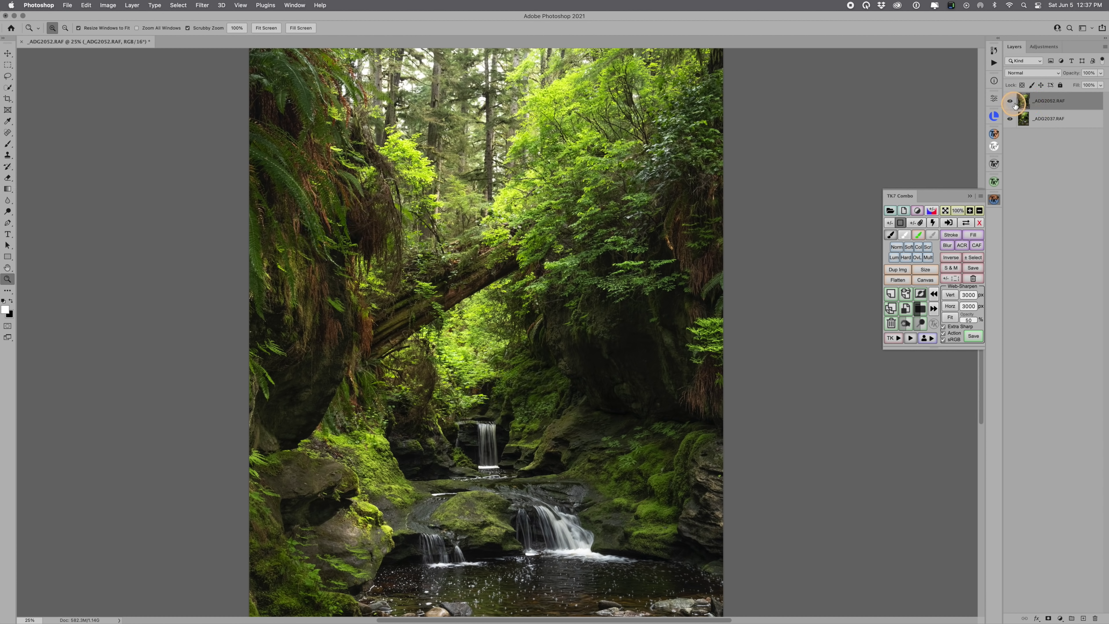
{"action": "left_click", "coordinate": [1040, 118], "text": "shift"}
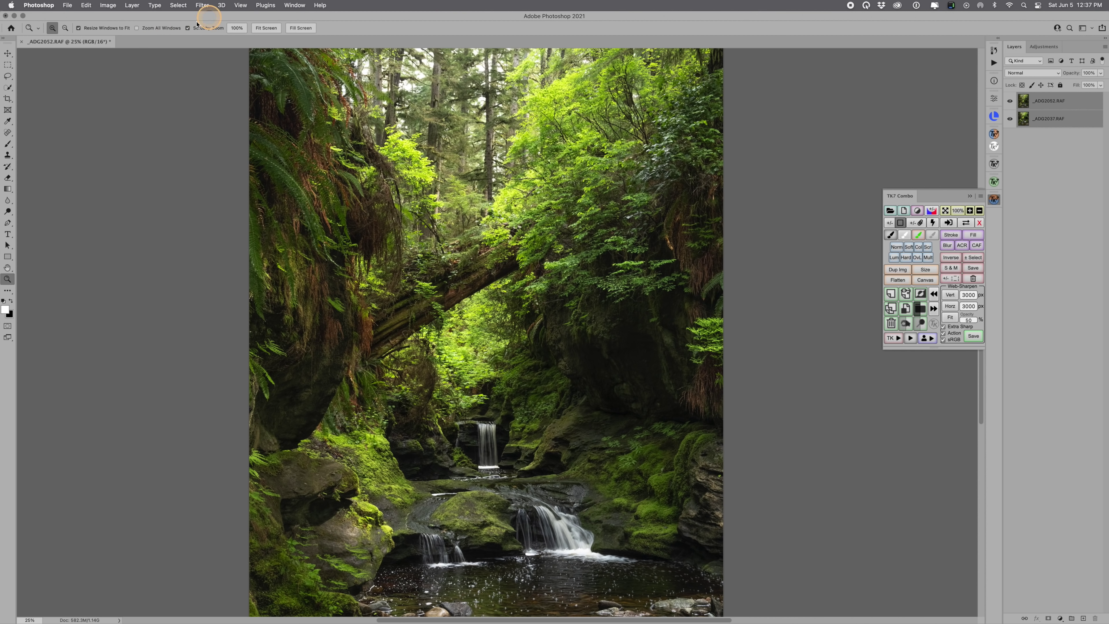
{"action": "left_click", "coordinate": [86, 5]}
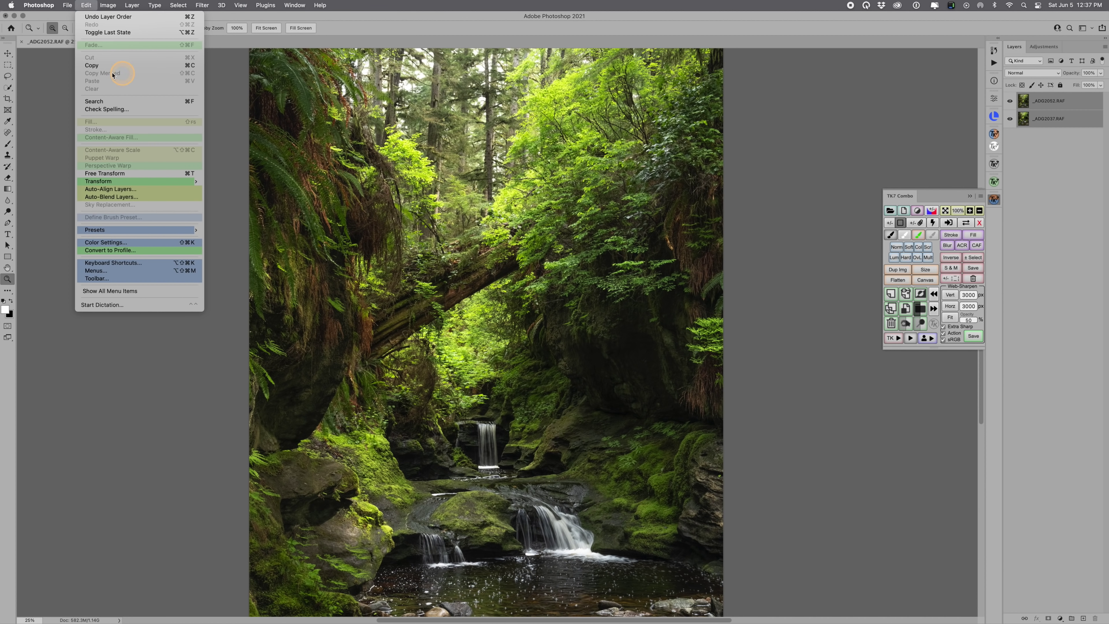
{"action": "left_click", "coordinate": [110, 190]}
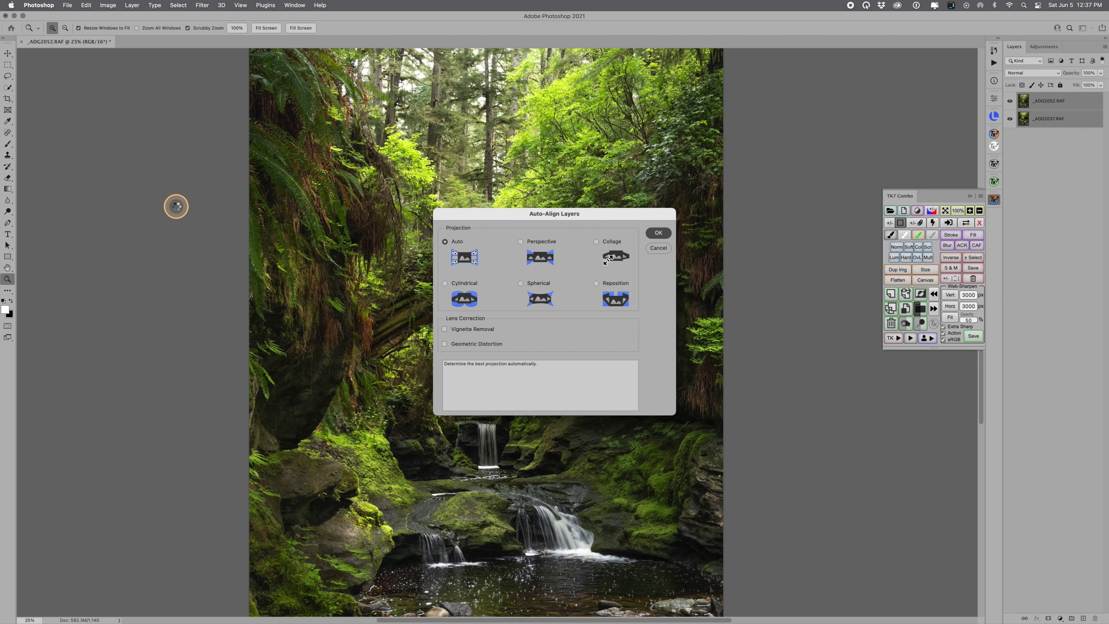
{"action": "key", "text": "Return"}
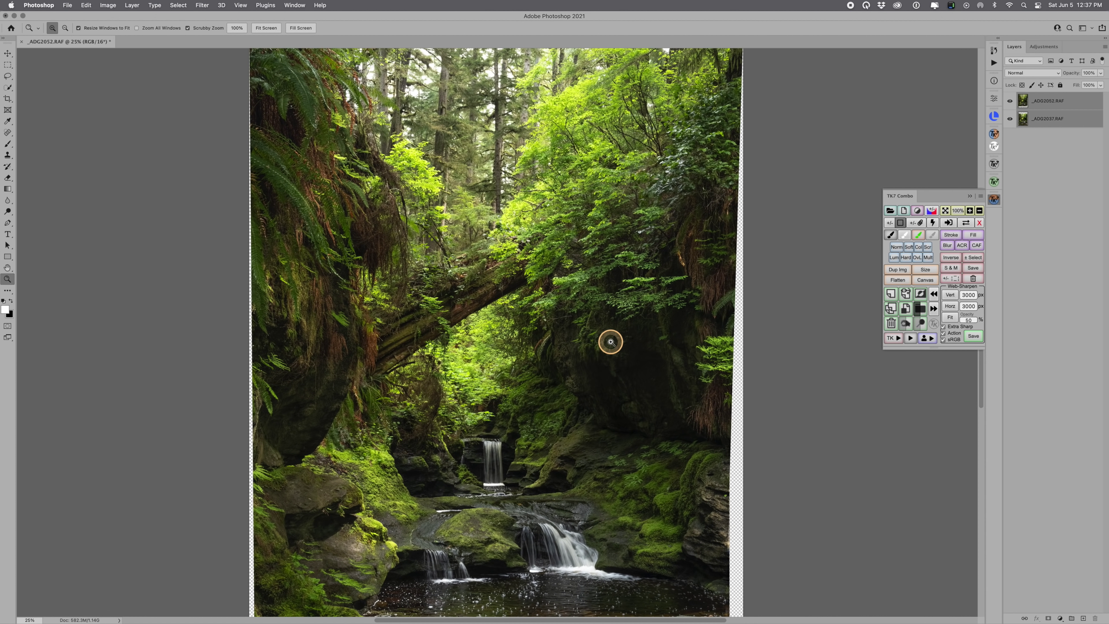
Check the aligned image's outer edges and inspect the foliage around the fallen log at 100%
{"action": "key", "text": "alt"}
{"action": "left_click", "coordinate": [556, 332], "text": "alt"}
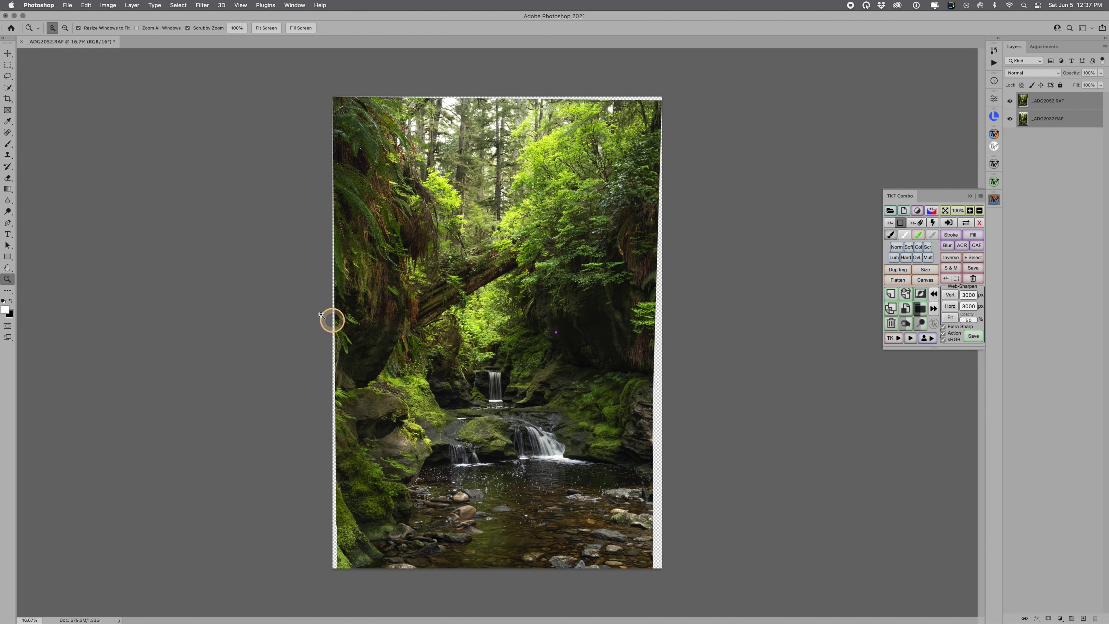
{"action": "left_click", "coordinate": [542, 332]}
{"action": "left_click_drag", "start_coordinate": [540, 328], "coordinate": [552, 262]}
{"action": "left_click_drag", "start_coordinate": [533, 188], "coordinate": [632, 474]}
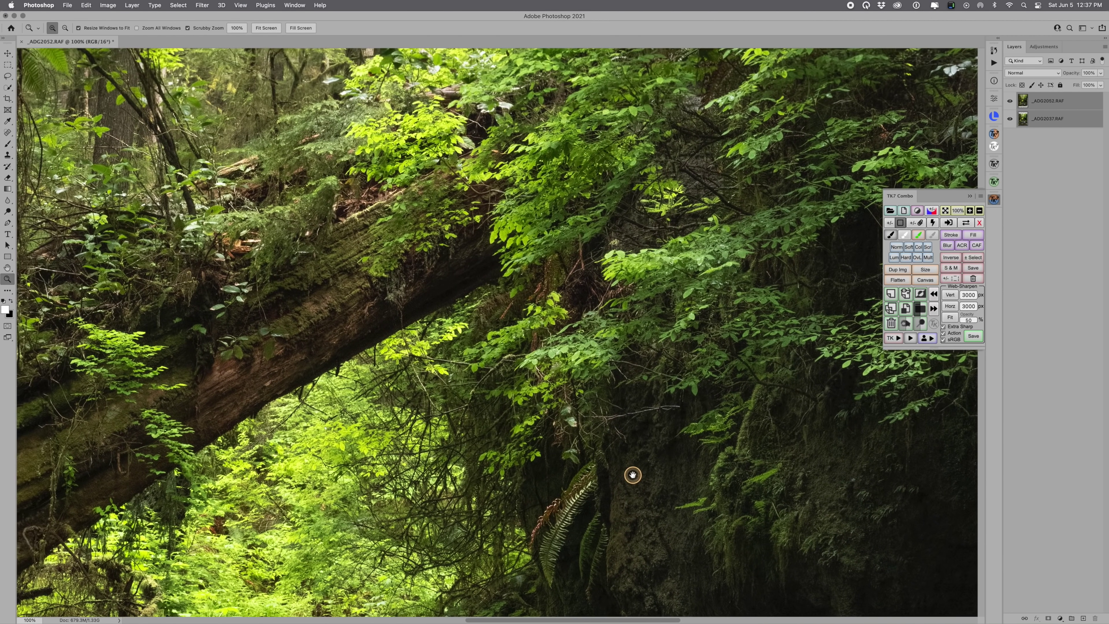
{"action": "left_click_drag", "start_coordinate": [531, 356], "coordinate": [533, 389]}
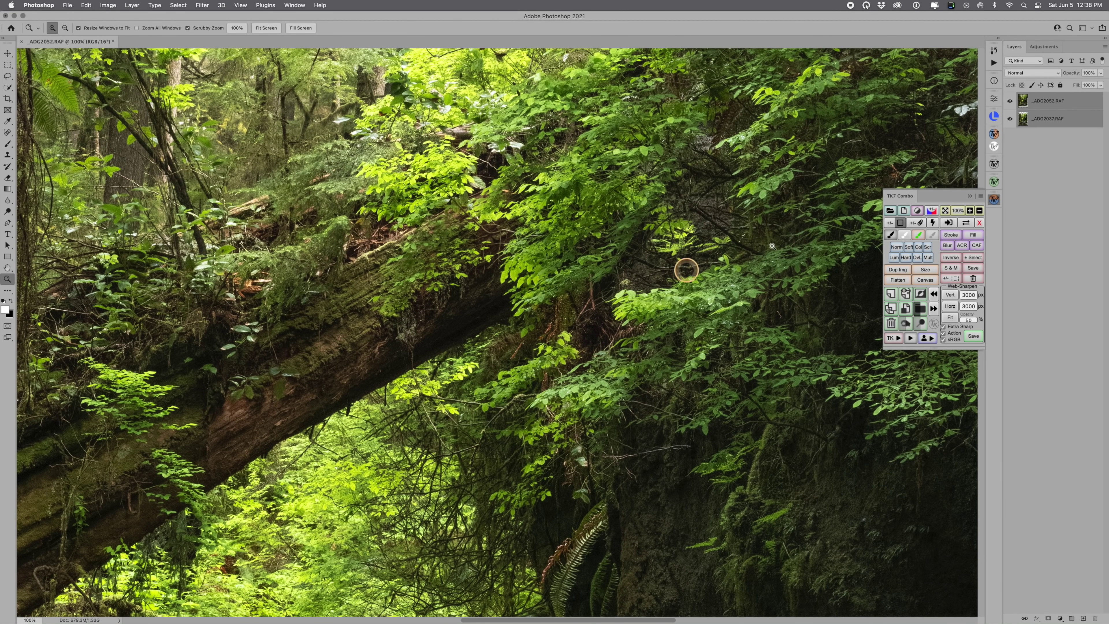
Compare the foliage around the fallen log by repeatedly hiding and showing the _ADG2052.RAF layer
{"action": "left_click", "coordinate": [1011, 102]}
{"action": "left_click", "coordinate": [1010, 102]}
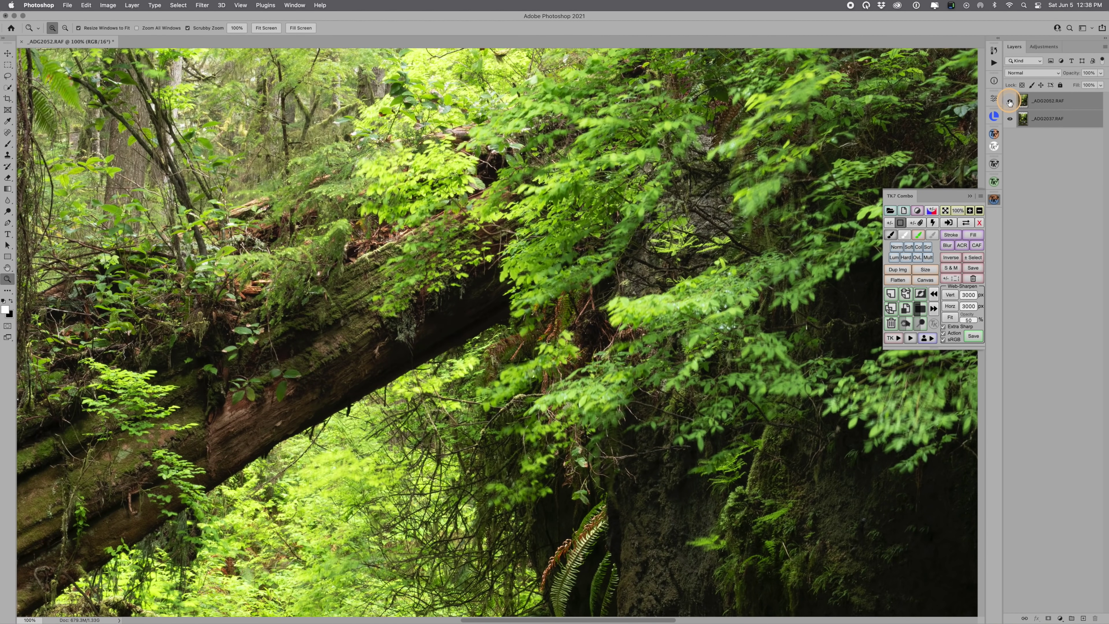
{"action": "left_click", "coordinate": [1011, 102]}
{"action": "left_click", "coordinate": [1010, 102]}
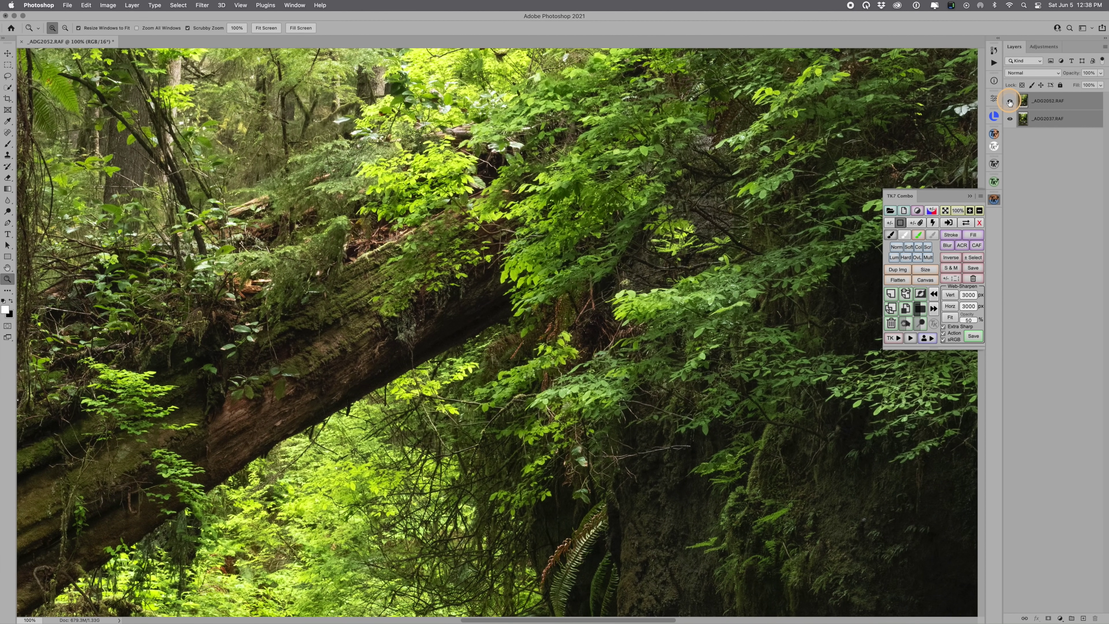
{"action": "left_click", "coordinate": [1010, 102]}
{"action": "left_click", "coordinate": [1010, 102]}
{"action": "left_click", "coordinate": [1010, 102]}
{"action": "left_click", "coordinate": [1011, 102]}
{"action": "left_click", "coordinate": [1011, 102]}
{"action": "left_click", "coordinate": [1010, 102]}
{"action": "left_click", "coordinate": [1010, 103]}
{"action": "left_click", "coordinate": [1011, 102]}
Add a black layer mask to the _ADG2052.RAF layer and size a soft white brush for painting on it
{"action": "left_click", "coordinate": [1035, 101]}
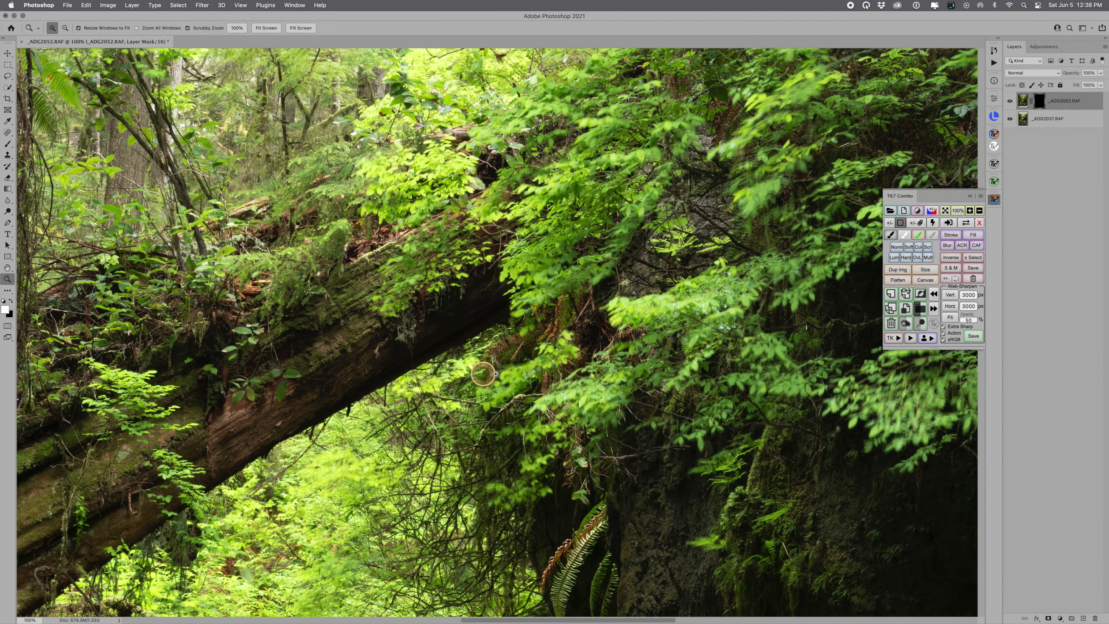
{"action": "key", "text": "b"}
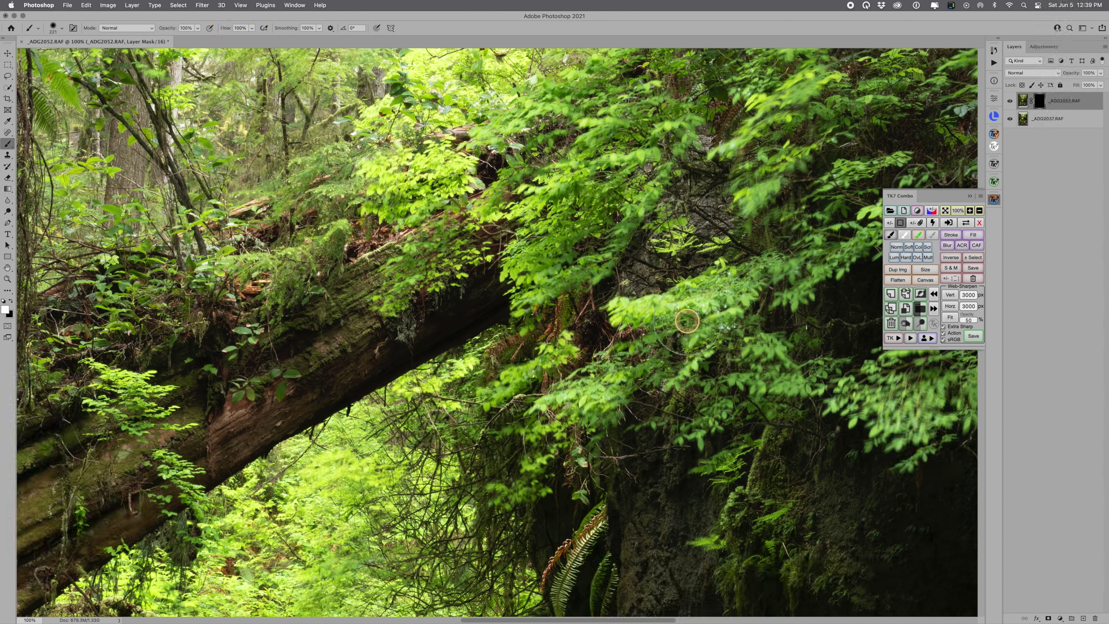
{"action": "left_click_drag", "start_coordinate": [690, 318], "coordinate": [705, 321]}
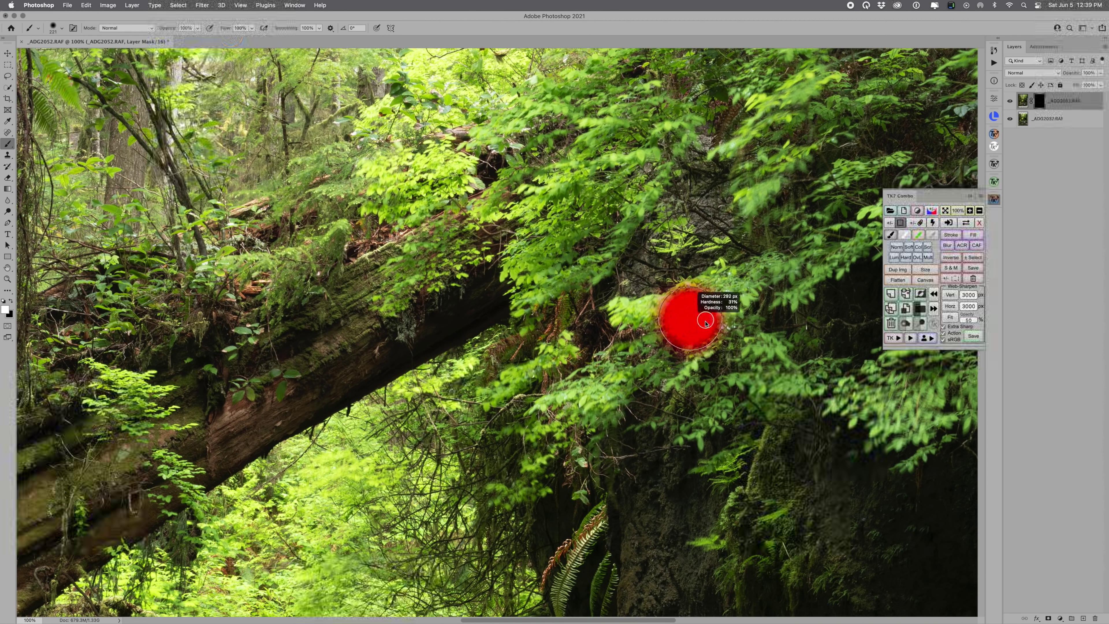
{"action": "left_click_drag", "start_coordinate": [695, 317], "coordinate": [706, 319]}
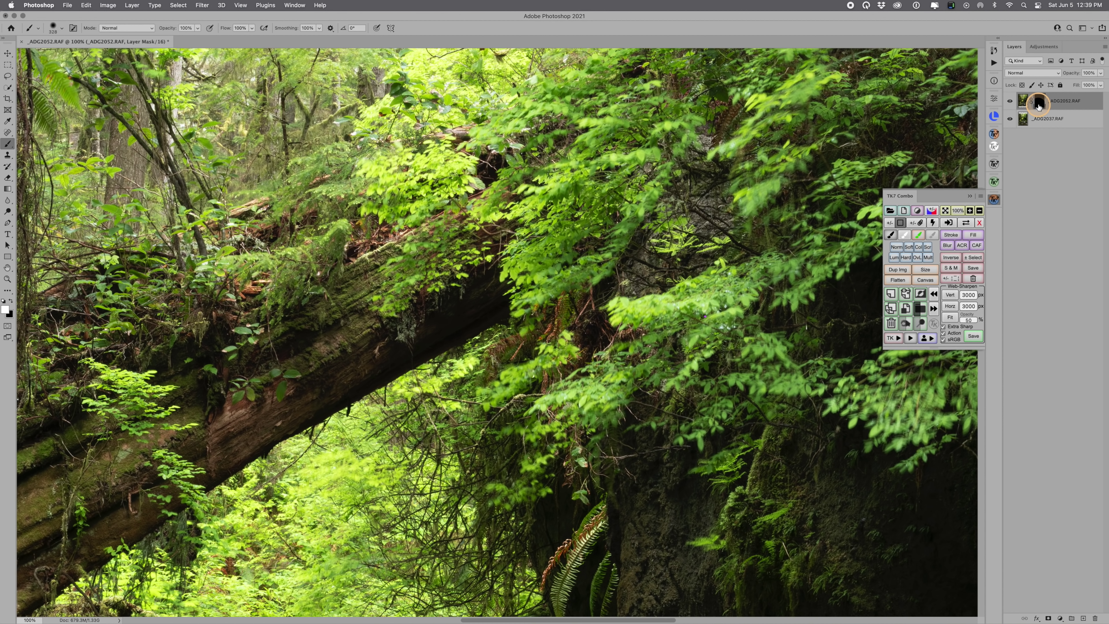
Paint white on the mask over the blurred leaves beside and above the fallen log, using a smaller brush for the finer areas
{"action": "left_click", "coordinate": [623, 310]}
{"action": "mouse_move", "coordinate": [623, 310]}
{"action": "left_mouse_down"}
{"action": "mouse_move", "coordinate": [719, 287]}
{"action": "mouse_move", "coordinate": [699, 361]}
{"action": "mouse_move", "coordinate": [680, 386]}
{"action": "mouse_move", "coordinate": [659, 378]}
{"action": "mouse_move", "coordinate": [541, 403]}
{"action": "mouse_move", "coordinate": [543, 374]}
{"action": "mouse_move", "coordinate": [489, 394]}
{"action": "mouse_move", "coordinate": [521, 371]}
{"action": "mouse_move", "coordinate": [511, 494]}
{"action": "mouse_move", "coordinate": [531, 494]}
{"action": "mouse_move", "coordinate": [489, 483]}
{"action": "mouse_move", "coordinate": [473, 432]}
{"action": "mouse_move", "coordinate": [535, 200]}
{"action": "mouse_move", "coordinate": [504, 195]}
{"action": "mouse_move", "coordinate": [568, 155]}
{"action": "mouse_move", "coordinate": [713, 147]}
{"action": "mouse_move", "coordinate": [664, 166]}
{"action": "mouse_move", "coordinate": [616, 231]}
{"action": "mouse_move", "coordinate": [649, 219]}
{"action": "mouse_move", "coordinate": [614, 258]}
{"action": "mouse_move", "coordinate": [658, 278]}
{"action": "mouse_move", "coordinate": [638, 263]}
{"action": "mouse_move", "coordinate": [576, 288]}
{"action": "mouse_move", "coordinate": [693, 320]}
{"action": "mouse_move", "coordinate": [725, 289]}
{"action": "mouse_move", "coordinate": [718, 302]}
{"action": "mouse_move", "coordinate": [782, 278]}
{"action": "mouse_move", "coordinate": [745, 352]}
{"action": "mouse_move", "coordinate": [793, 386]}
{"action": "mouse_move", "coordinate": [686, 456]}
{"action": "mouse_move", "coordinate": [750, 416]}
{"action": "mouse_move", "coordinate": [710, 487]}
{"action": "mouse_move", "coordinate": [717, 543]}
{"action": "mouse_move", "coordinate": [699, 547]}
{"action": "mouse_move", "coordinate": [770, 506]}
{"action": "mouse_move", "coordinate": [815, 509]}
{"action": "mouse_move", "coordinate": [868, 428]}
{"action": "mouse_move", "coordinate": [856, 401]}
{"action": "mouse_move", "coordinate": [875, 362]}
{"action": "mouse_move", "coordinate": [921, 459]}
{"action": "mouse_move", "coordinate": [807, 287]}
{"action": "mouse_move", "coordinate": [829, 244]}
{"action": "mouse_move", "coordinate": [770, 186]}
{"action": "mouse_move", "coordinate": [731, 247]}
{"action": "mouse_move", "coordinate": [565, 360]}
{"action": "mouse_move", "coordinate": [730, 249]}
{"action": "mouse_move", "coordinate": [651, 255]}
{"action": "mouse_move", "coordinate": [723, 163]}
{"action": "mouse_move", "coordinate": [805, 178]}
{"action": "mouse_move", "coordinate": [795, 194]}
{"action": "mouse_move", "coordinate": [771, 133]}
{"action": "mouse_move", "coordinate": [681, 131]}
{"action": "mouse_move", "coordinate": [642, 202]}
{"action": "mouse_move", "coordinate": [686, 186]}
{"action": "mouse_move", "coordinate": [690, 205]}
{"action": "mouse_move", "coordinate": [732, 230]}
{"action": "mouse_move", "coordinate": [577, 224]}
{"action": "mouse_move", "coordinate": [594, 175]}
{"action": "mouse_move", "coordinate": [644, 107]}
{"action": "mouse_move", "coordinate": [769, 93]}
{"action": "mouse_move", "coordinate": [817, 70]}
{"action": "mouse_move", "coordinate": [777, 98]}
{"action": "mouse_move", "coordinate": [808, 88]}
{"action": "mouse_move", "coordinate": [740, 182]}
{"action": "mouse_move", "coordinate": [742, 174]}
{"action": "mouse_move", "coordinate": [656, 194]}
{"action": "mouse_move", "coordinate": [722, 234]}
{"action": "left_mouse_up"}
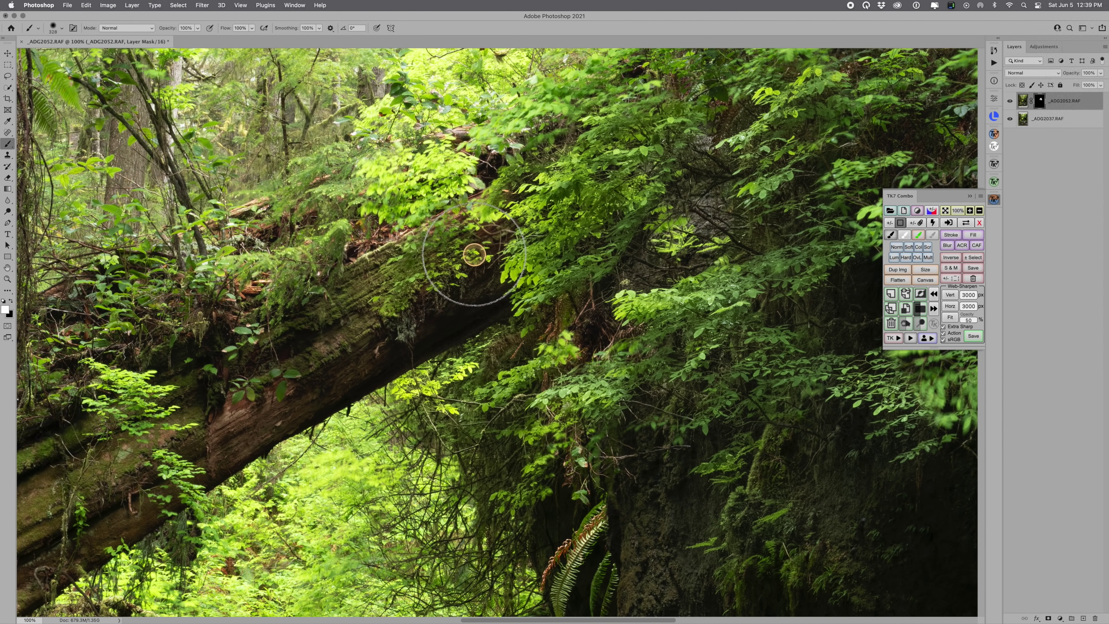
{"action": "mouse_move", "coordinate": [377, 193]}
{"action": "left_mouse_down"}
{"action": "mouse_move", "coordinate": [306, 253]}
{"action": "mouse_move", "coordinate": [223, 275]}
{"action": "left_mouse_up"}
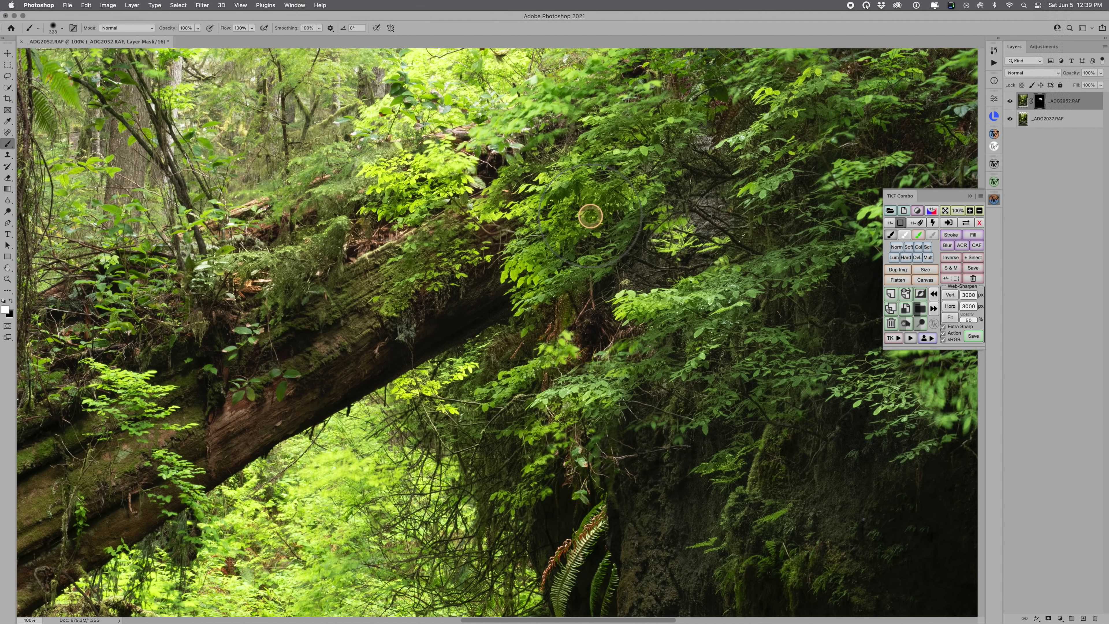
{"action": "left_click_drag", "start_coordinate": [555, 203], "coordinate": [511, 203]}
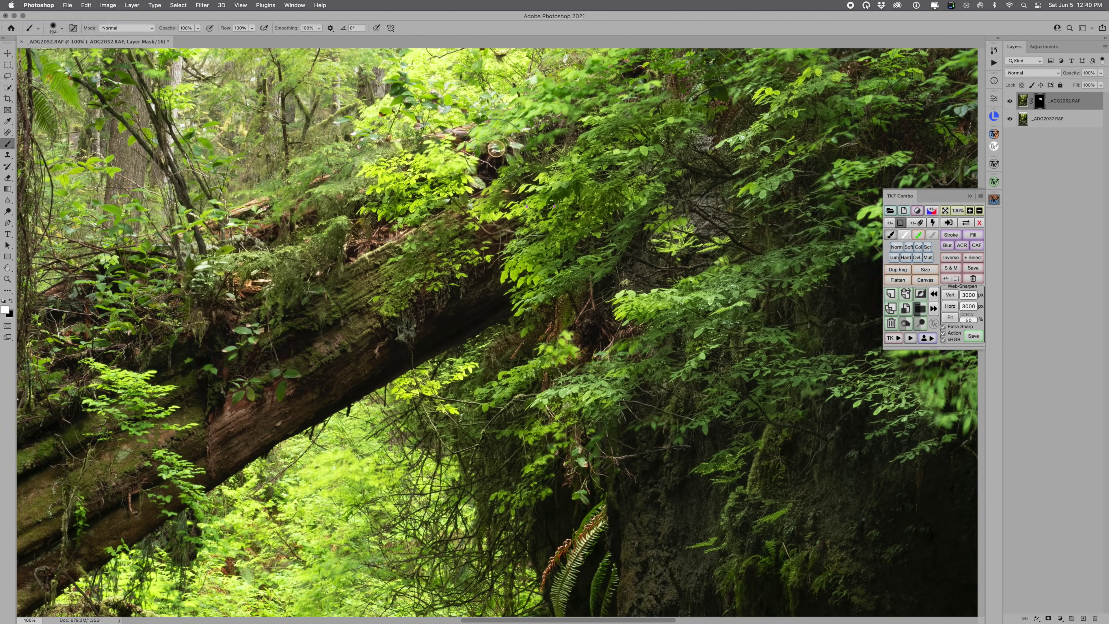
{"action": "mouse_move", "coordinate": [565, 89]}
{"action": "left_mouse_down"}
{"action": "mouse_move", "coordinate": [406, 103]}
{"action": "mouse_move", "coordinate": [480, 116]}
{"action": "left_mouse_up"}
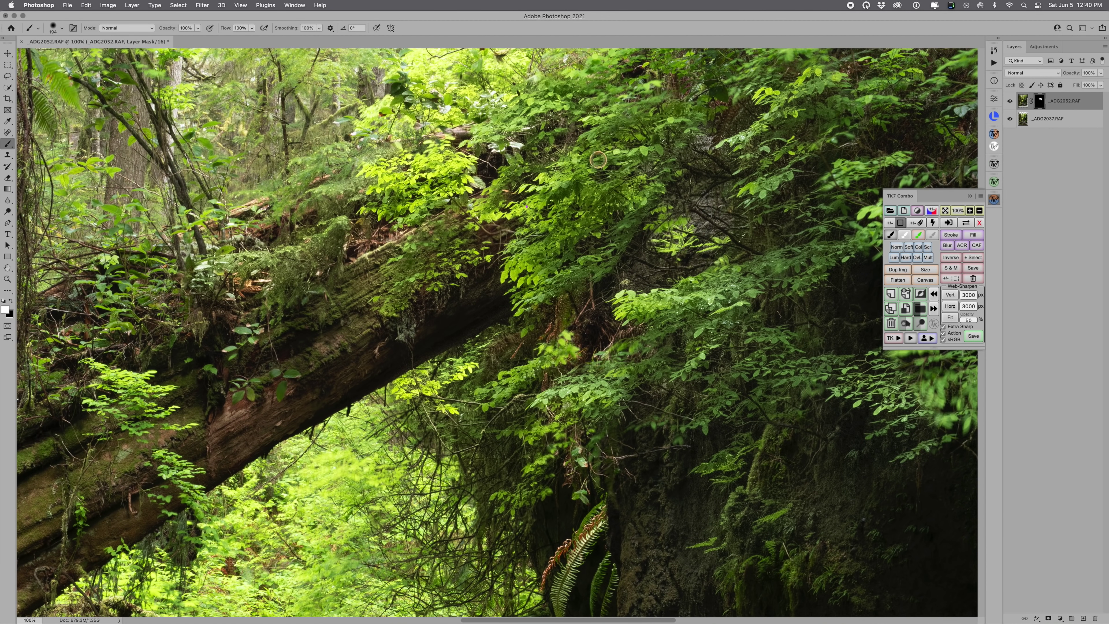
Paint white on the mask over the bright branches above the log and the blurred boughs to their right
{"action": "left_click_drag", "start_coordinate": [758, 153], "coordinate": [609, 314]}
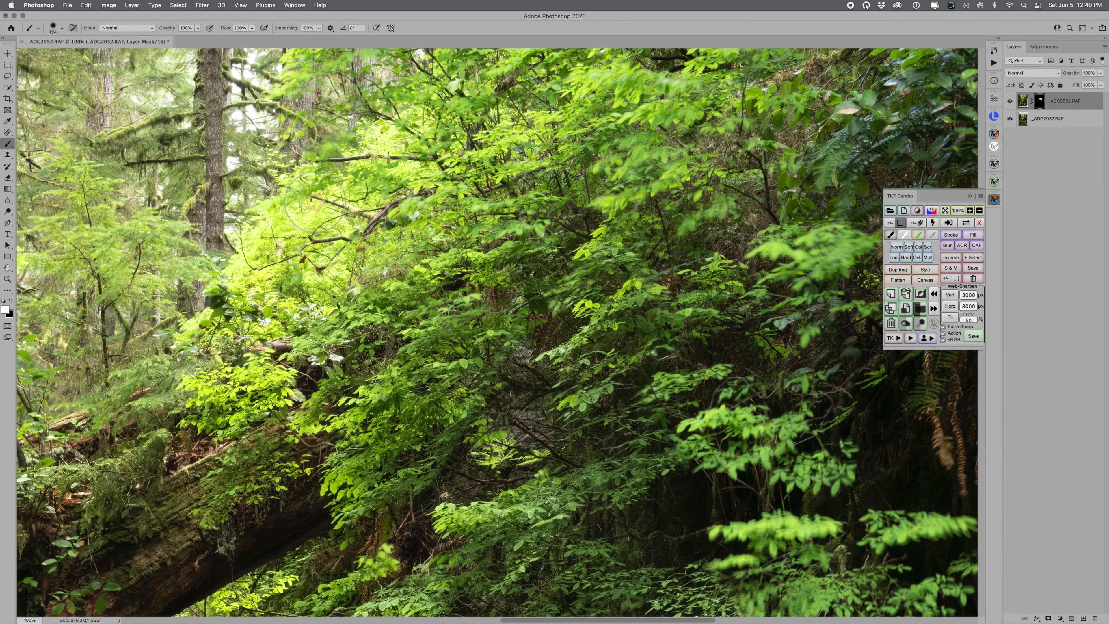
{"action": "mouse_move", "coordinate": [245, 236]}
{"action": "left_mouse_down"}
{"action": "mouse_move", "coordinate": [314, 175]}
{"action": "mouse_move", "coordinate": [367, 171]}
{"action": "mouse_move", "coordinate": [393, 227]}
{"action": "mouse_move", "coordinate": [509, 221]}
{"action": "mouse_move", "coordinate": [458, 193]}
{"action": "mouse_move", "coordinate": [422, 210]}
{"action": "mouse_move", "coordinate": [371, 175]}
{"action": "left_mouse_up"}
{"action": "left_click_drag", "start_coordinate": [306, 157], "coordinate": [322, 35]}
{"action": "mouse_move", "coordinate": [268, 98]}
{"action": "left_mouse_down"}
{"action": "mouse_move", "coordinate": [284, 223]}
{"action": "mouse_move", "coordinate": [342, 69]}
{"action": "mouse_move", "coordinate": [401, 46]}
{"action": "mouse_move", "coordinate": [428, 55]}
{"action": "mouse_move", "coordinate": [341, 51]}
{"action": "left_mouse_up"}
{"action": "mouse_move", "coordinate": [401, 98]}
{"action": "left_mouse_down"}
{"action": "mouse_move", "coordinate": [485, 116]}
{"action": "mouse_move", "coordinate": [432, 161]}
{"action": "left_mouse_up"}
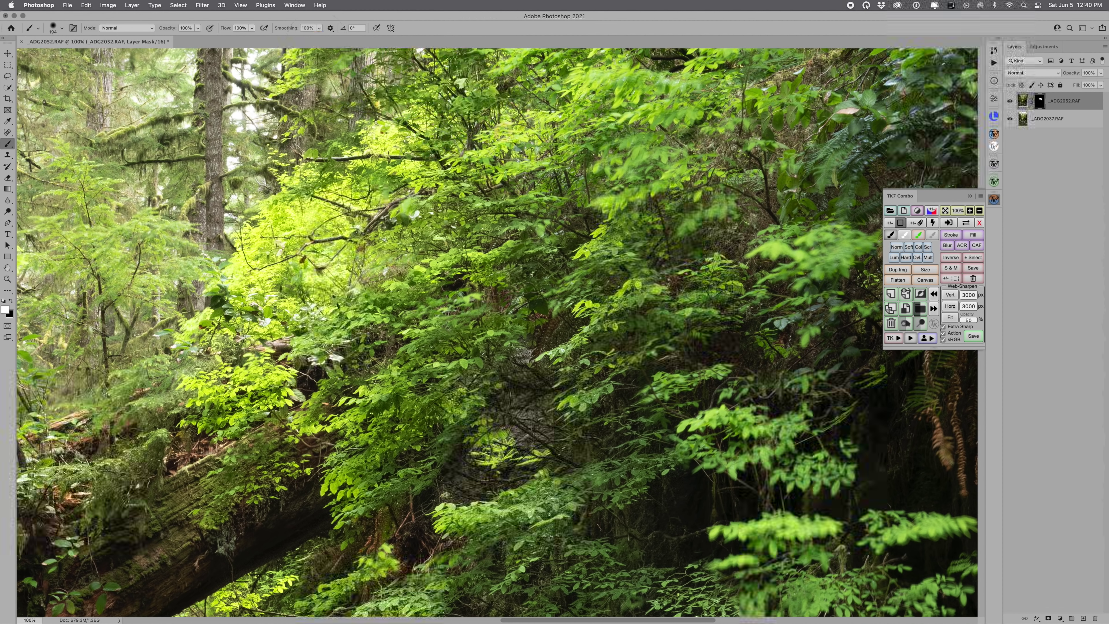
{"action": "left_click_drag", "start_coordinate": [422, 244], "coordinate": [341, 311]}
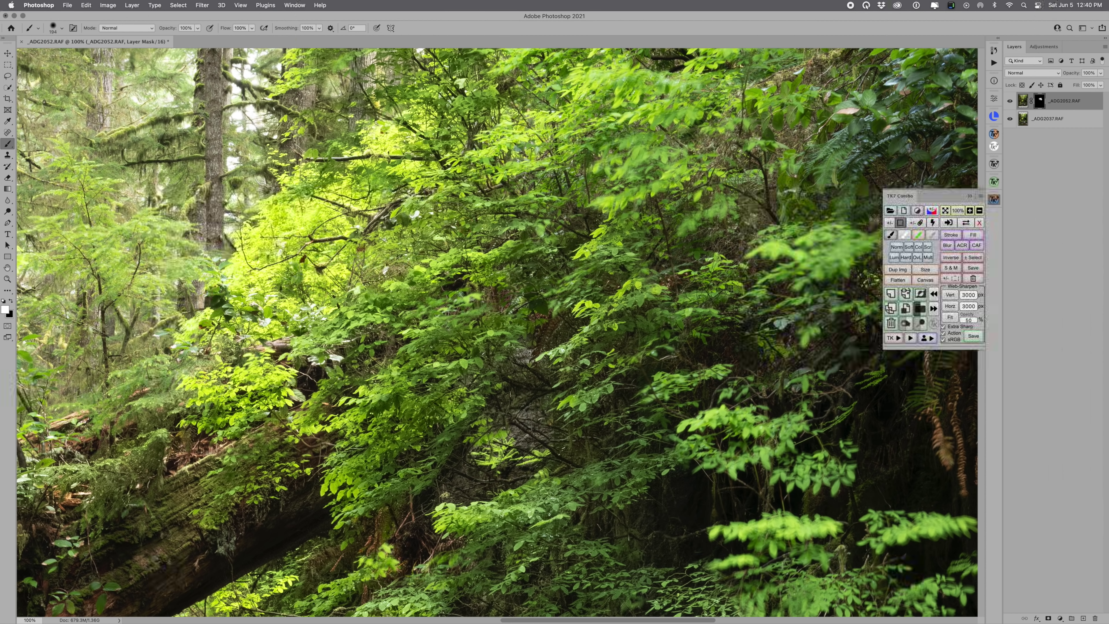
{"action": "mouse_move", "coordinate": [440, 321]}
{"action": "left_mouse_down"}
{"action": "mouse_move", "coordinate": [563, 304]}
{"action": "mouse_move", "coordinate": [842, 200]}
{"action": "mouse_move", "coordinate": [666, 201]}
{"action": "mouse_move", "coordinate": [684, 218]}
{"action": "mouse_move", "coordinate": [681, 201]}
{"action": "mouse_move", "coordinate": [621, 179]}
{"action": "mouse_move", "coordinate": [661, 195]}
{"action": "mouse_move", "coordinate": [673, 142]}
{"action": "left_mouse_up"}
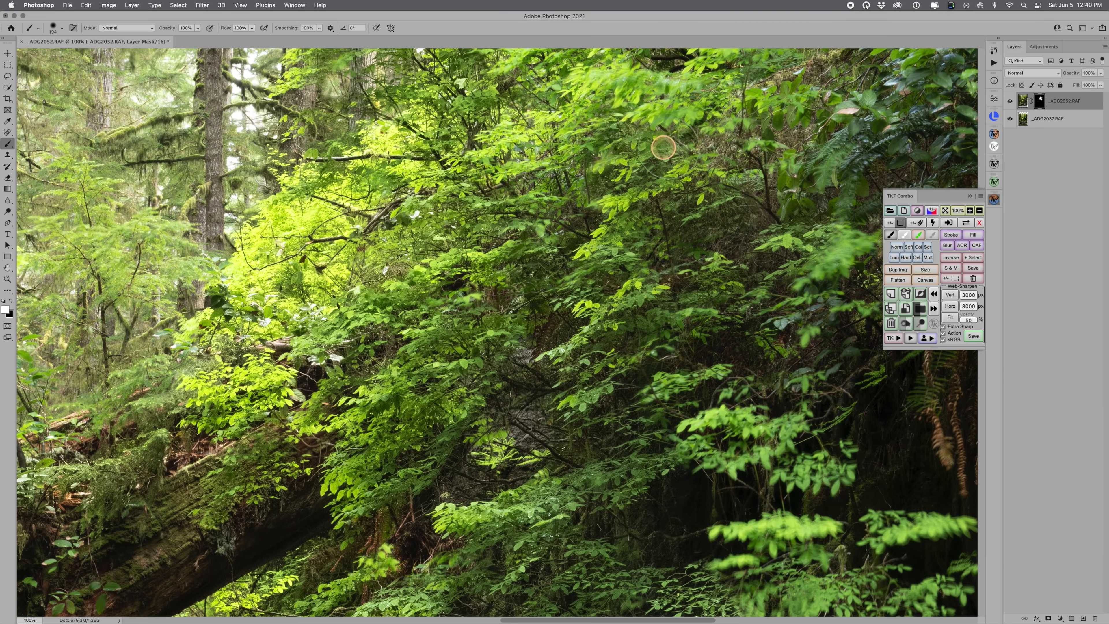
{"action": "left_click_drag", "start_coordinate": [695, 297], "coordinate": [553, 304]}
Reveal the sharp _ADG2052.RAF foliage across the upper hillside by painting white on the mask over its treetops and leafy boughs
{"action": "mouse_move", "coordinate": [651, 303]}
{"action": "left_mouse_down"}
{"action": "mouse_move", "coordinate": [740, 362]}
{"action": "mouse_move", "coordinate": [690, 437]}
{"action": "mouse_move", "coordinate": [753, 293]}
{"action": "mouse_move", "coordinate": [456, 245]}
{"action": "mouse_move", "coordinate": [568, 184]}
{"action": "mouse_move", "coordinate": [503, 144]}
{"action": "mouse_move", "coordinate": [437, 131]}
{"action": "mouse_move", "coordinate": [309, 147]}
{"action": "mouse_move", "coordinate": [219, 197]}
{"action": "mouse_move", "coordinate": [186, 151]}
{"action": "left_mouse_up"}
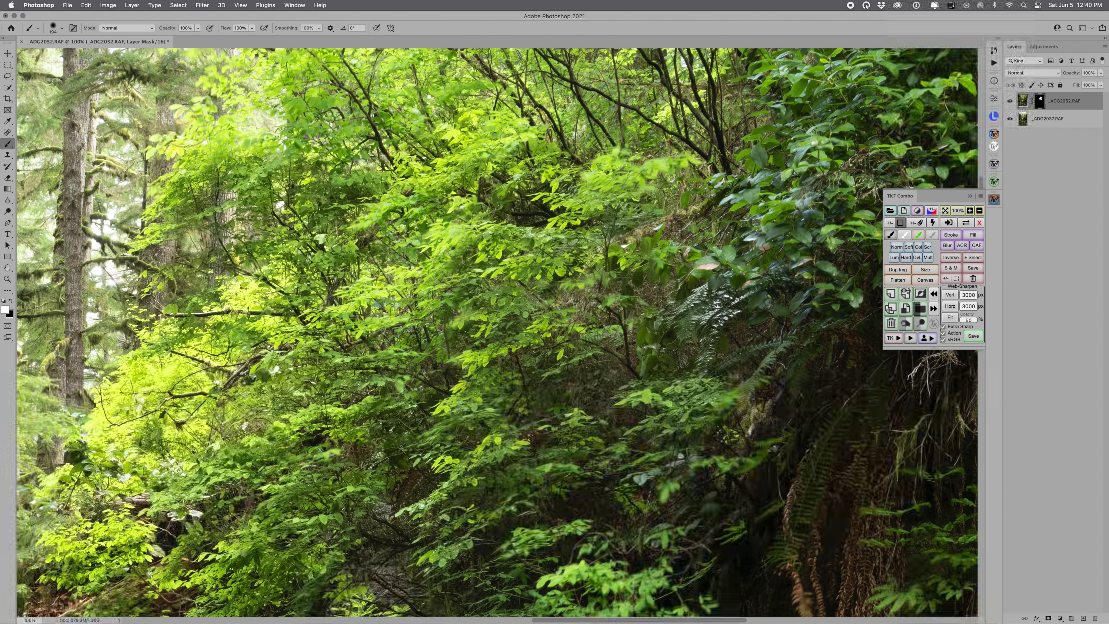
{"action": "mouse_move", "coordinate": [139, 188]}
{"action": "left_mouse_down"}
{"action": "mouse_move", "coordinate": [186, 52]}
{"action": "mouse_move", "coordinate": [208, 66]}
{"action": "mouse_move", "coordinate": [400, 33]}
{"action": "mouse_move", "coordinate": [177, 107]}
{"action": "mouse_move", "coordinate": [336, 76]}
{"action": "mouse_move", "coordinate": [229, 162]}
{"action": "mouse_move", "coordinate": [268, 202]}
{"action": "left_mouse_up"}
{"action": "mouse_move", "coordinate": [607, 59]}
{"action": "left_mouse_down"}
{"action": "mouse_move", "coordinate": [325, 54]}
{"action": "mouse_move", "coordinate": [581, 53]}
{"action": "mouse_move", "coordinate": [542, 99]}
{"action": "left_mouse_up"}
{"action": "mouse_move", "coordinate": [436, 263]}
{"action": "left_mouse_down"}
{"action": "mouse_move", "coordinate": [585, 212]}
{"action": "mouse_move", "coordinate": [511, 169]}
{"action": "mouse_move", "coordinate": [420, 75]}
{"action": "mouse_move", "coordinate": [423, 58]}
{"action": "mouse_move", "coordinate": [559, 149]}
{"action": "mouse_move", "coordinate": [681, 271]}
{"action": "mouse_move", "coordinate": [742, 305]}
{"action": "mouse_move", "coordinate": [732, 384]}
{"action": "mouse_move", "coordinate": [835, 161]}
{"action": "mouse_move", "coordinate": [699, 245]}
{"action": "mouse_move", "coordinate": [746, 197]}
{"action": "mouse_move", "coordinate": [664, 214]}
{"action": "left_mouse_up"}
{"action": "mouse_move", "coordinate": [523, 308]}
{"action": "left_mouse_down"}
{"action": "mouse_move", "coordinate": [621, 280]}
{"action": "mouse_move", "coordinate": [643, 322]}
{"action": "mouse_move", "coordinate": [717, 349]}
{"action": "mouse_move", "coordinate": [701, 429]}
{"action": "mouse_move", "coordinate": [748, 446]}
{"action": "mouse_move", "coordinate": [639, 550]}
{"action": "mouse_move", "coordinate": [518, 575]}
{"action": "mouse_move", "coordinate": [646, 582]}
{"action": "mouse_move", "coordinate": [619, 610]}
{"action": "left_mouse_up"}
{"action": "mouse_move", "coordinate": [714, 587]}
{"action": "left_mouse_down"}
{"action": "mouse_move", "coordinate": [674, 532]}
{"action": "mouse_move", "coordinate": [406, 393]}
{"action": "mouse_move", "coordinate": [458, 359]}
{"action": "mouse_move", "coordinate": [795, 438]}
{"action": "mouse_move", "coordinate": [559, 391]}
{"action": "mouse_move", "coordinate": [236, 517]}
{"action": "left_mouse_up"}
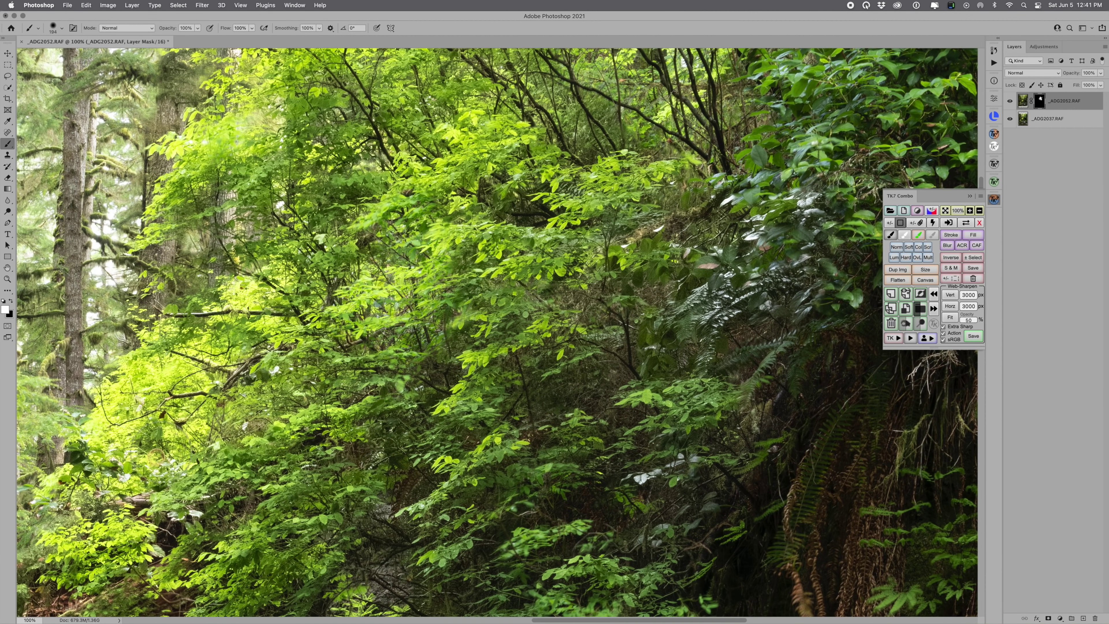
Paint white on the mask over the leaves hanging above the dark cliff and the glossy leaves at its top
{"action": "mouse_move", "coordinate": [703, 466]}
{"action": "left_mouse_down"}
{"action": "mouse_move", "coordinate": [505, 343]}
{"action": "mouse_move", "coordinate": [481, 312]}
{"action": "mouse_move", "coordinate": [516, 334]}
{"action": "mouse_move", "coordinate": [563, 399]}
{"action": "mouse_move", "coordinate": [572, 473]}
{"action": "mouse_move", "coordinate": [574, 441]}
{"action": "mouse_move", "coordinate": [587, 454]}
{"action": "mouse_move", "coordinate": [589, 473]}
{"action": "mouse_move", "coordinate": [577, 446]}
{"action": "mouse_move", "coordinate": [584, 523]}
{"action": "mouse_move", "coordinate": [552, 536]}
{"action": "mouse_move", "coordinate": [570, 517]}
{"action": "mouse_move", "coordinate": [513, 527]}
{"action": "mouse_move", "coordinate": [630, 523]}
{"action": "mouse_move", "coordinate": [561, 515]}
{"action": "mouse_move", "coordinate": [611, 514]}
{"action": "mouse_move", "coordinate": [569, 491]}
{"action": "mouse_move", "coordinate": [590, 481]}
{"action": "mouse_move", "coordinate": [388, 542]}
{"action": "mouse_move", "coordinate": [418, 529]}
{"action": "mouse_move", "coordinate": [381, 517]}
{"action": "mouse_move", "coordinate": [426, 501]}
{"action": "mouse_move", "coordinate": [362, 540]}
{"action": "mouse_move", "coordinate": [346, 569]}
{"action": "left_mouse_up"}
{"action": "mouse_move", "coordinate": [401, 603]}
{"action": "left_mouse_down"}
{"action": "mouse_move", "coordinate": [649, 574]}
{"action": "mouse_move", "coordinate": [634, 559]}
{"action": "left_mouse_up"}
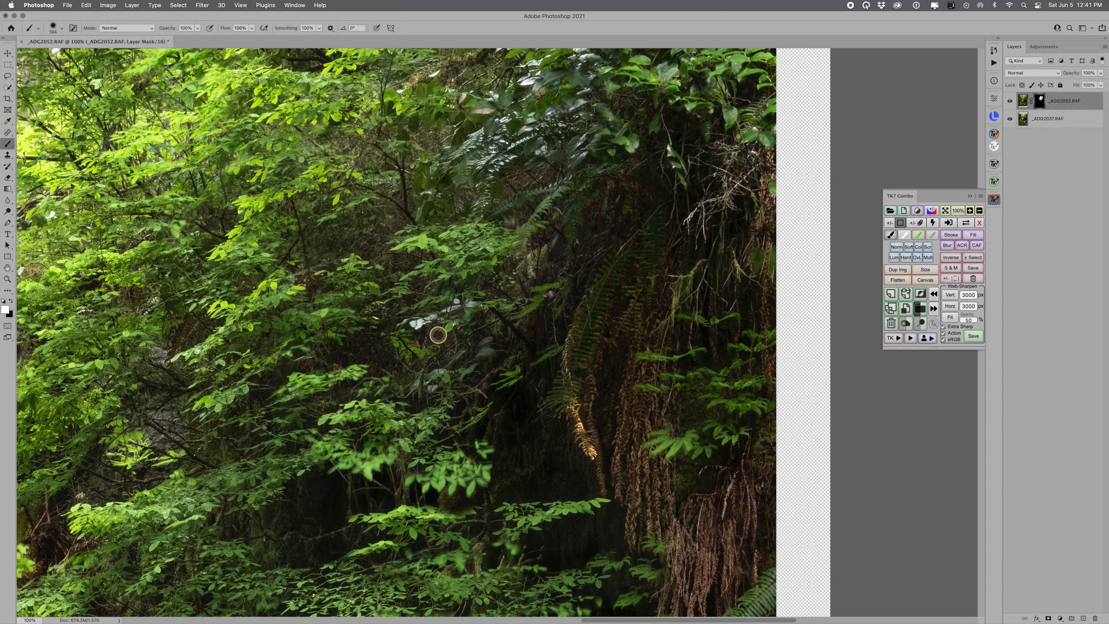
{"action": "mouse_move", "coordinate": [689, 82]}
{"action": "left_mouse_down"}
{"action": "mouse_move", "coordinate": [552, 86]}
{"action": "mouse_move", "coordinate": [554, 119]}
{"action": "left_mouse_up"}
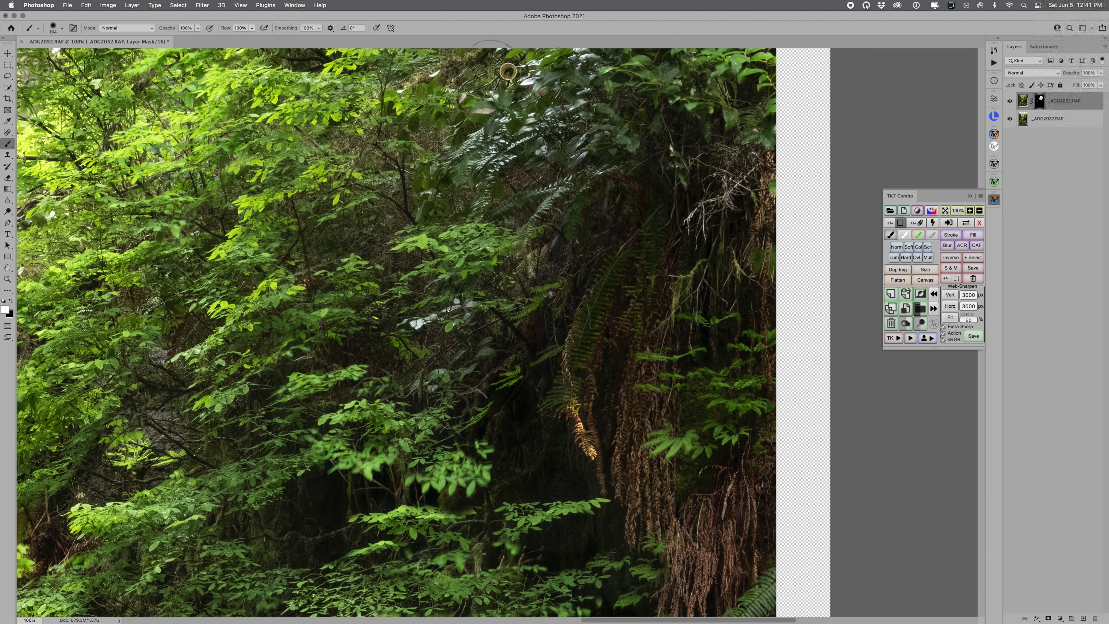
{"action": "mouse_move", "coordinate": [659, 393]}
{"action": "left_mouse_down"}
{"action": "mouse_move", "coordinate": [681, 434]}
{"action": "mouse_move", "coordinate": [738, 400]}
{"action": "mouse_move", "coordinate": [717, 324]}
{"action": "mouse_move", "coordinate": [735, 407]}
{"action": "mouse_move", "coordinate": [682, 453]}
{"action": "mouse_move", "coordinate": [745, 385]}
{"action": "mouse_move", "coordinate": [695, 450]}
{"action": "mouse_move", "coordinate": [663, 445]}
{"action": "mouse_move", "coordinate": [679, 323]}
{"action": "mouse_move", "coordinate": [668, 348]}
{"action": "mouse_move", "coordinate": [744, 417]}
{"action": "mouse_move", "coordinate": [708, 352]}
{"action": "mouse_move", "coordinate": [718, 342]}
{"action": "mouse_move", "coordinate": [696, 398]}
{"action": "mouse_move", "coordinate": [669, 398]}
{"action": "mouse_move", "coordinate": [680, 311]}
{"action": "mouse_move", "coordinate": [673, 369]}
{"action": "mouse_move", "coordinate": [737, 386]}
{"action": "mouse_move", "coordinate": [697, 382]}
{"action": "mouse_move", "coordinate": [734, 305]}
{"action": "mouse_move", "coordinate": [731, 368]}
{"action": "mouse_move", "coordinate": [736, 347]}
{"action": "mouse_move", "coordinate": [710, 429]}
{"action": "mouse_move", "coordinate": [681, 430]}
{"action": "mouse_move", "coordinate": [662, 368]}
{"action": "mouse_move", "coordinate": [683, 432]}
{"action": "mouse_move", "coordinate": [718, 398]}
{"action": "mouse_move", "coordinate": [732, 409]}
{"action": "mouse_move", "coordinate": [709, 410]}
{"action": "left_mouse_up"}
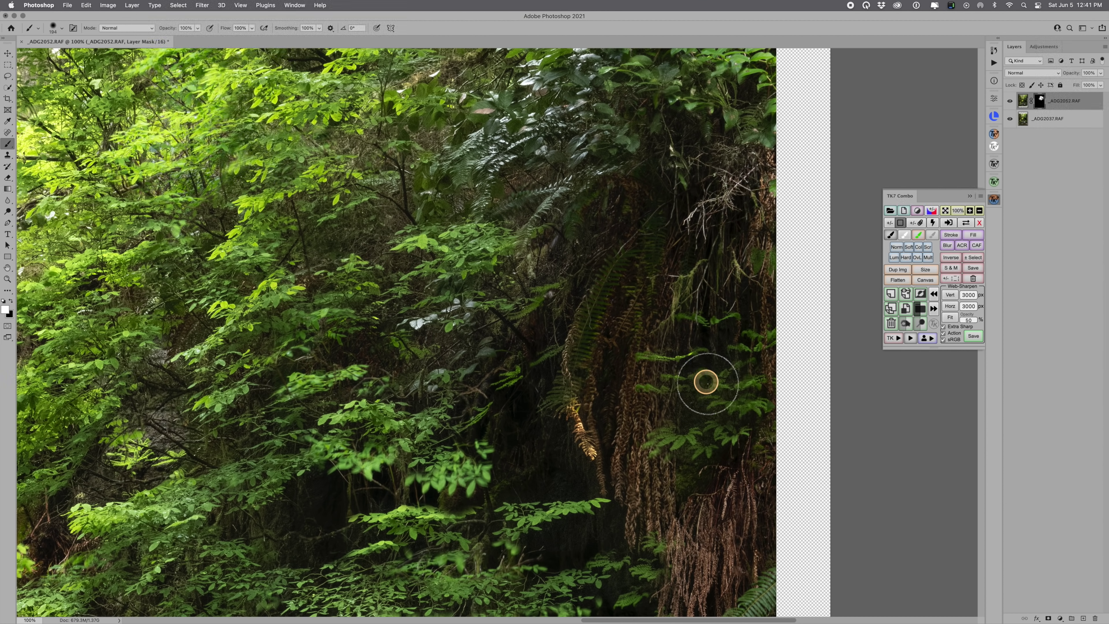
{"action": "key", "text": "x"}
{"action": "left_click_drag", "start_coordinate": [639, 379], "coordinate": [671, 402]}
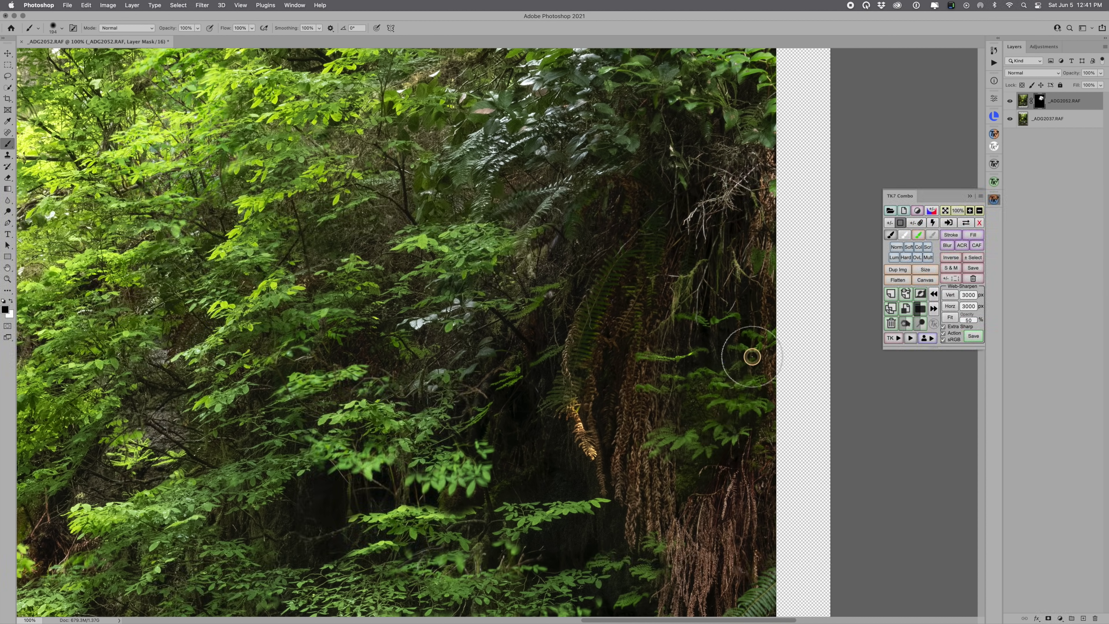
{"action": "mouse_move", "coordinate": [673, 390]}
{"action": "left_mouse_down"}
{"action": "mouse_move", "coordinate": [685, 445]}
{"action": "mouse_move", "coordinate": [701, 383]}
{"action": "mouse_move", "coordinate": [698, 420]}
{"action": "mouse_move", "coordinate": [656, 443]}
{"action": "mouse_move", "coordinate": [712, 419]}
{"action": "left_mouse_up"}
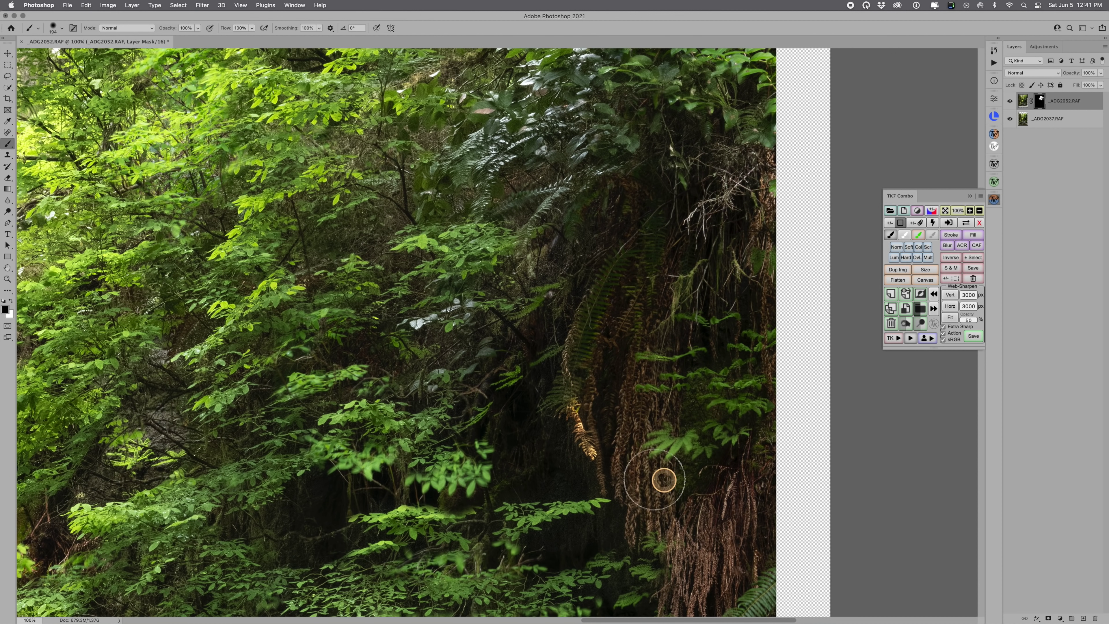
Paint white on the mask over the blurred leaf clusters in front of the dark cliff, left of the hanging brown fern
{"action": "mouse_move", "coordinate": [546, 518]}
{"action": "left_mouse_down"}
{"action": "mouse_move", "coordinate": [483, 543]}
{"action": "mouse_move", "coordinate": [513, 528]}
{"action": "mouse_move", "coordinate": [458, 525]}
{"action": "mouse_move", "coordinate": [431, 479]}
{"action": "mouse_move", "coordinate": [461, 478]}
{"action": "mouse_move", "coordinate": [360, 453]}
{"action": "left_mouse_up"}
{"action": "key", "text": "x"}
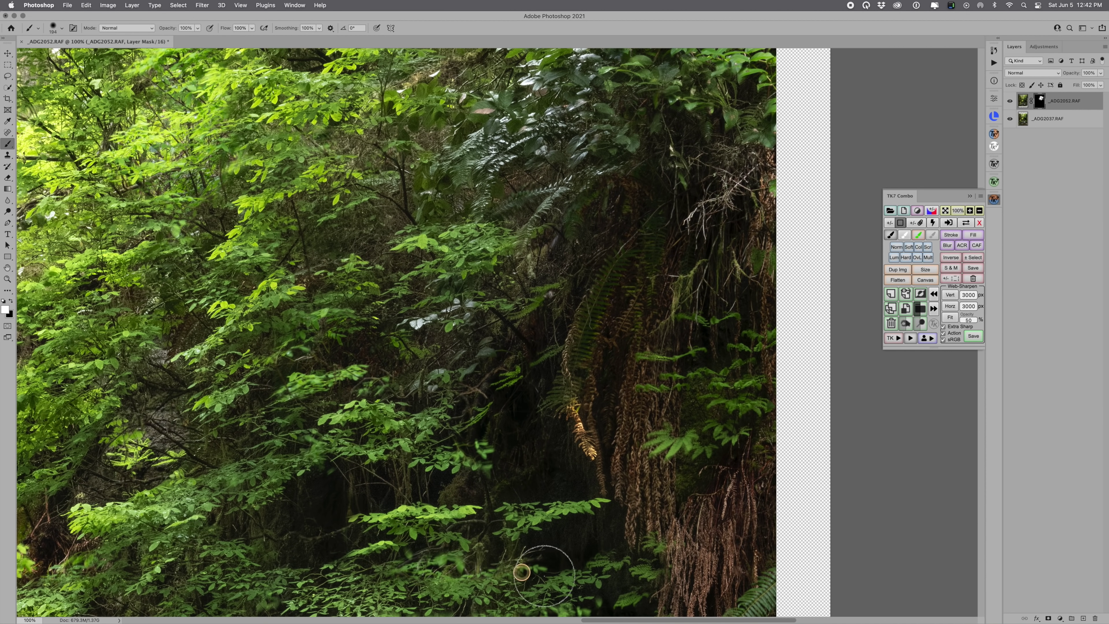
{"action": "left_click_drag", "start_coordinate": [463, 441], "coordinate": [447, 220]}
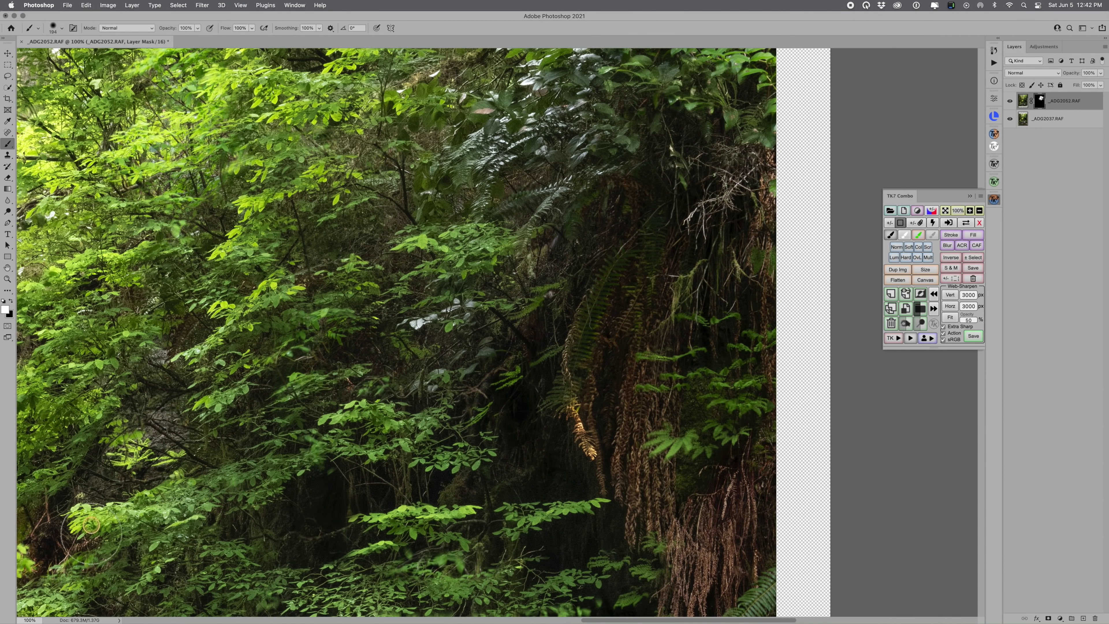
Paint white on the mask over the dark leaves in the image's upper-right corner and the bright foliage beside them, then check the whole image
{"action": "left_click_drag", "start_coordinate": [403, 258], "coordinate": [324, 529]}
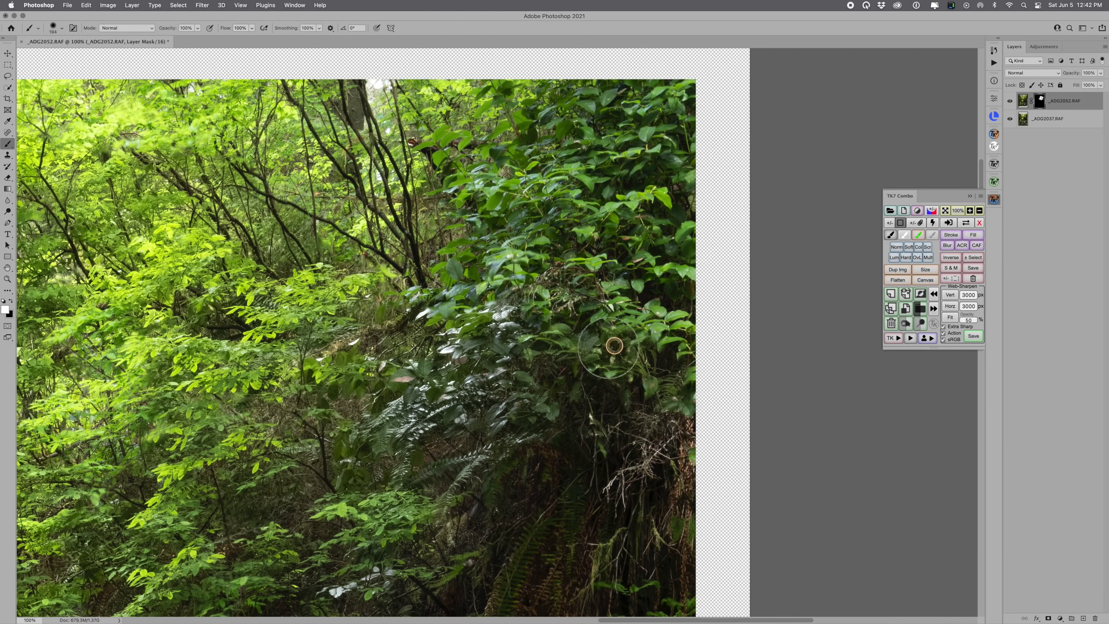
{"action": "mouse_move", "coordinate": [567, 183]}
{"action": "left_mouse_down"}
{"action": "mouse_move", "coordinate": [489, 228]}
{"action": "mouse_move", "coordinate": [516, 131]}
{"action": "mouse_move", "coordinate": [592, 94]}
{"action": "mouse_move", "coordinate": [706, 104]}
{"action": "mouse_move", "coordinate": [698, 154]}
{"action": "mouse_move", "coordinate": [681, 169]}
{"action": "mouse_move", "coordinate": [650, 379]}
{"action": "mouse_move", "coordinate": [706, 408]}
{"action": "mouse_move", "coordinate": [706, 438]}
{"action": "mouse_move", "coordinate": [637, 342]}
{"action": "mouse_move", "coordinate": [437, 320]}
{"action": "mouse_move", "coordinate": [371, 284]}
{"action": "mouse_move", "coordinate": [446, 313]}
{"action": "mouse_move", "coordinate": [297, 316]}
{"action": "mouse_move", "coordinate": [415, 349]}
{"action": "mouse_move", "coordinate": [532, 285]}
{"action": "mouse_move", "coordinate": [482, 282]}
{"action": "mouse_move", "coordinate": [515, 218]}
{"action": "mouse_move", "coordinate": [502, 64]}
{"action": "mouse_move", "coordinate": [513, 122]}
{"action": "mouse_move", "coordinate": [581, 180]}
{"action": "left_mouse_up"}
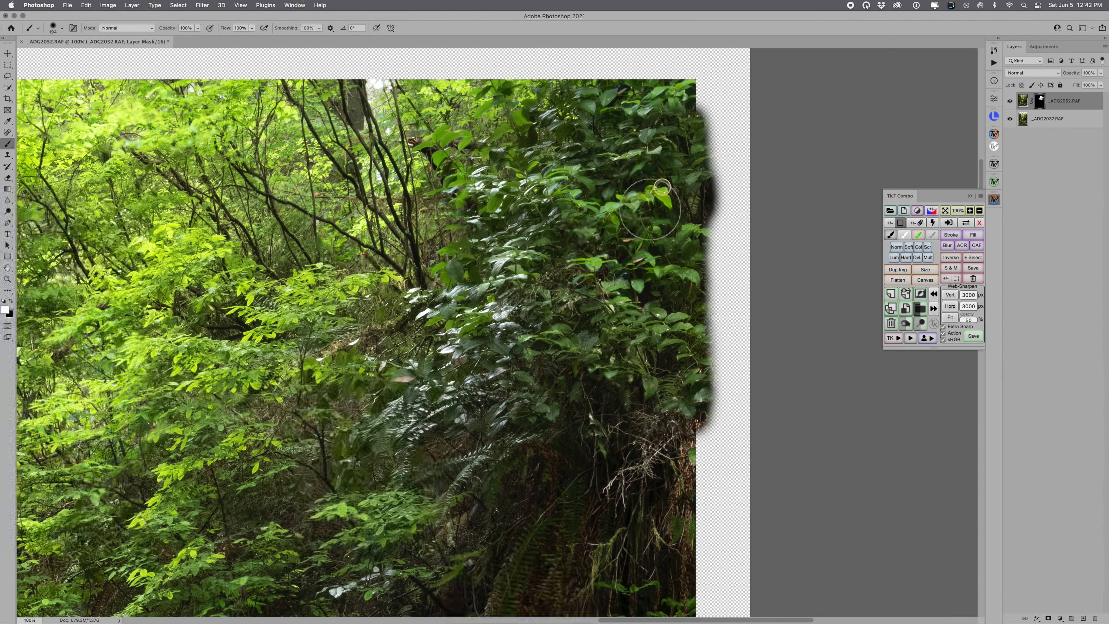
{"action": "mouse_move", "coordinate": [132, 118]}
{"action": "left_mouse_down"}
{"action": "mouse_move", "coordinate": [144, 96]}
{"action": "mouse_move", "coordinate": [87, 118]}
{"action": "mouse_move", "coordinate": [103, 142]}
{"action": "left_mouse_up"}
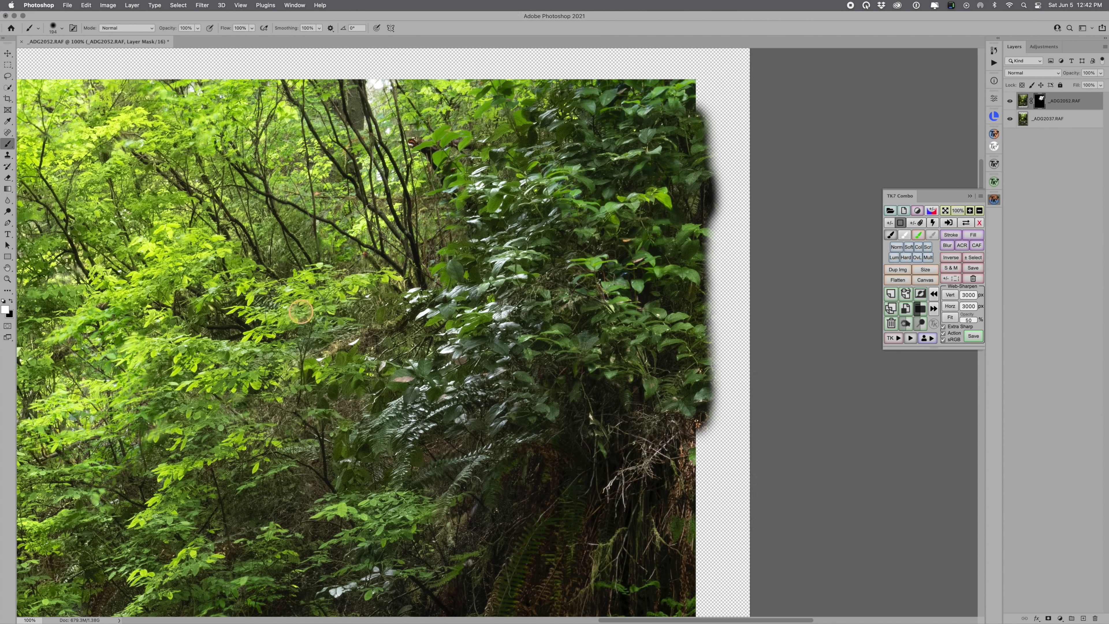
{"action": "key", "text": "z"}
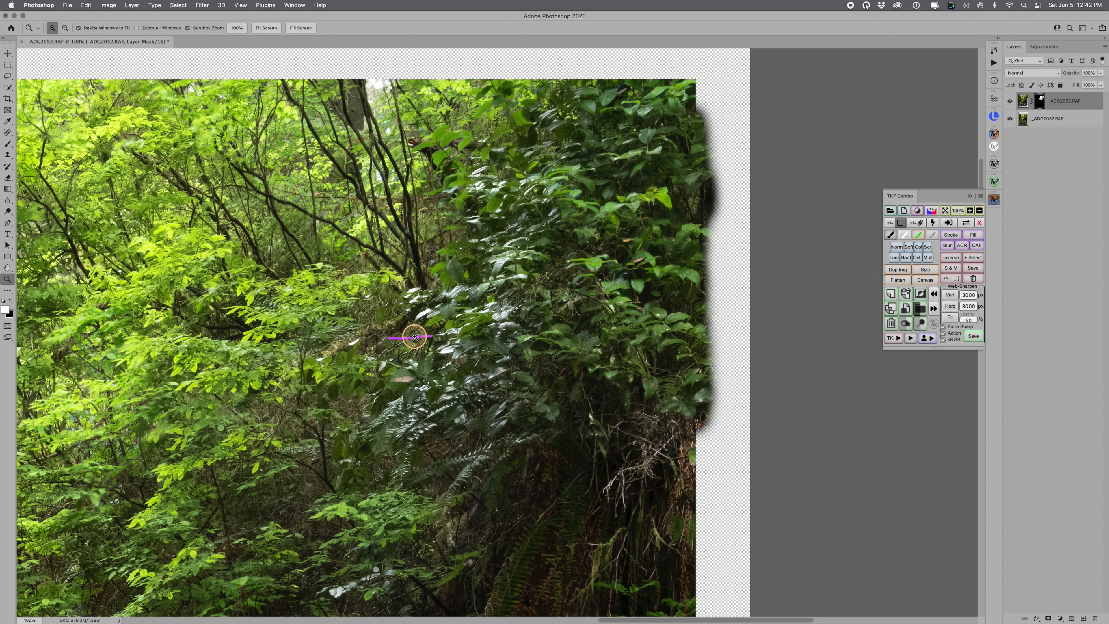
{"action": "left_click", "coordinate": [415, 337], "text": "alt"}
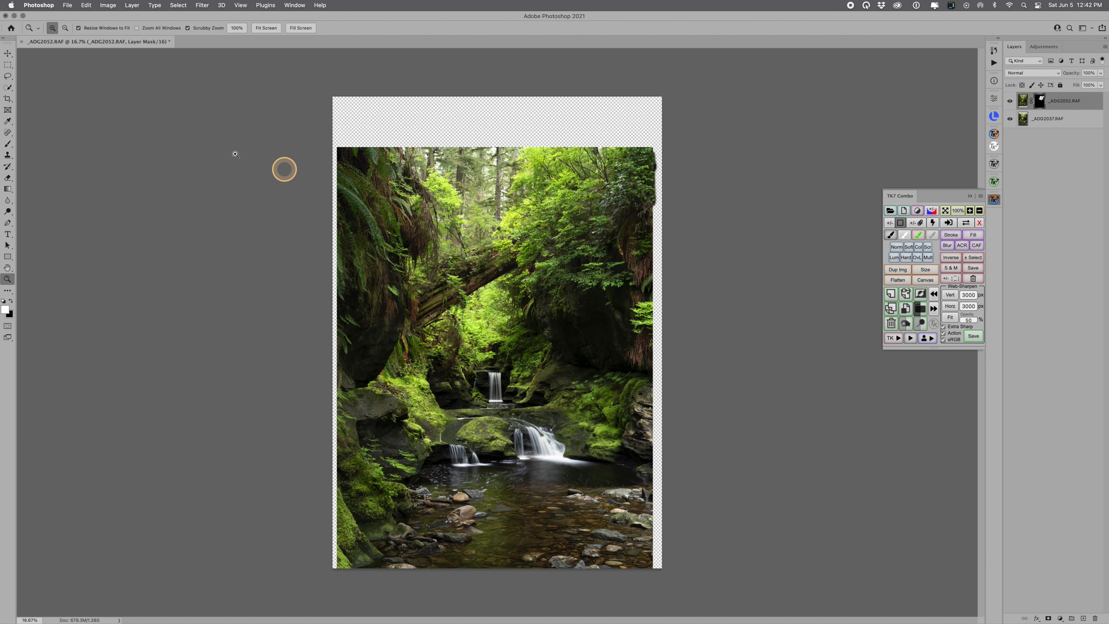
Crop the image to a 4:5 ratio, framing the waterfall scene without the transparent edges
{"action": "left_click", "coordinate": [9, 99]}
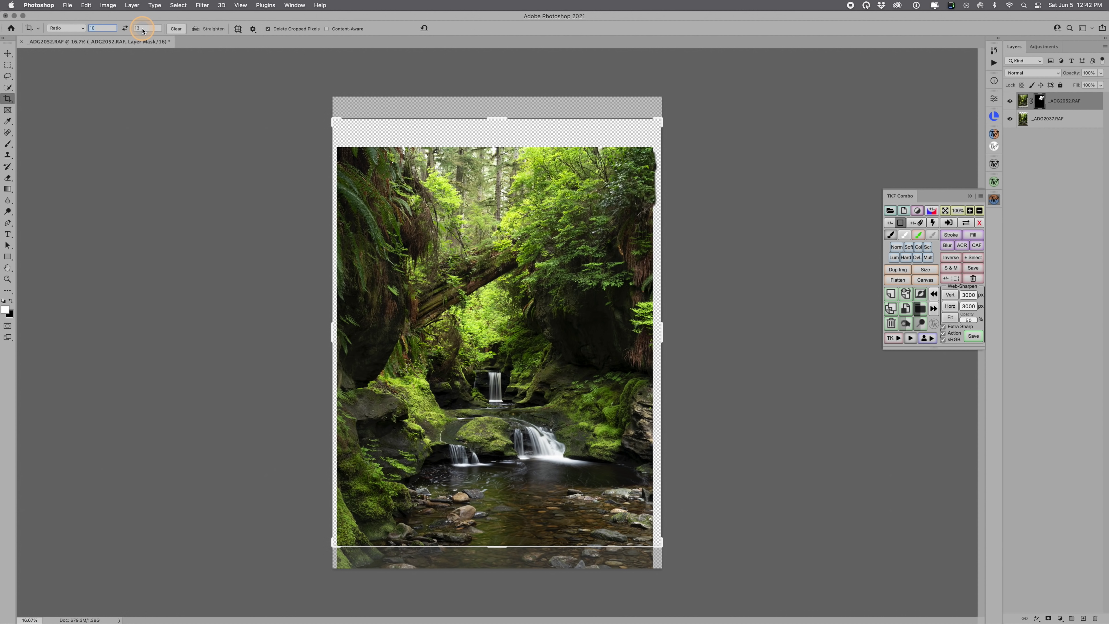
{"action": "type", "text": "4"}
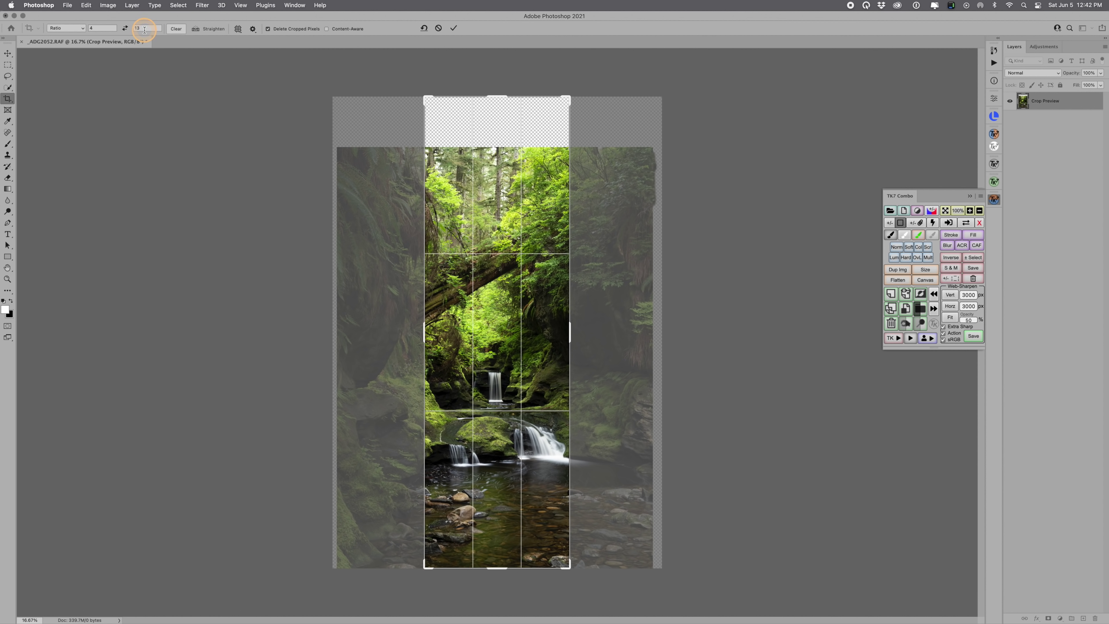
{"action": "type", "text": "5"}
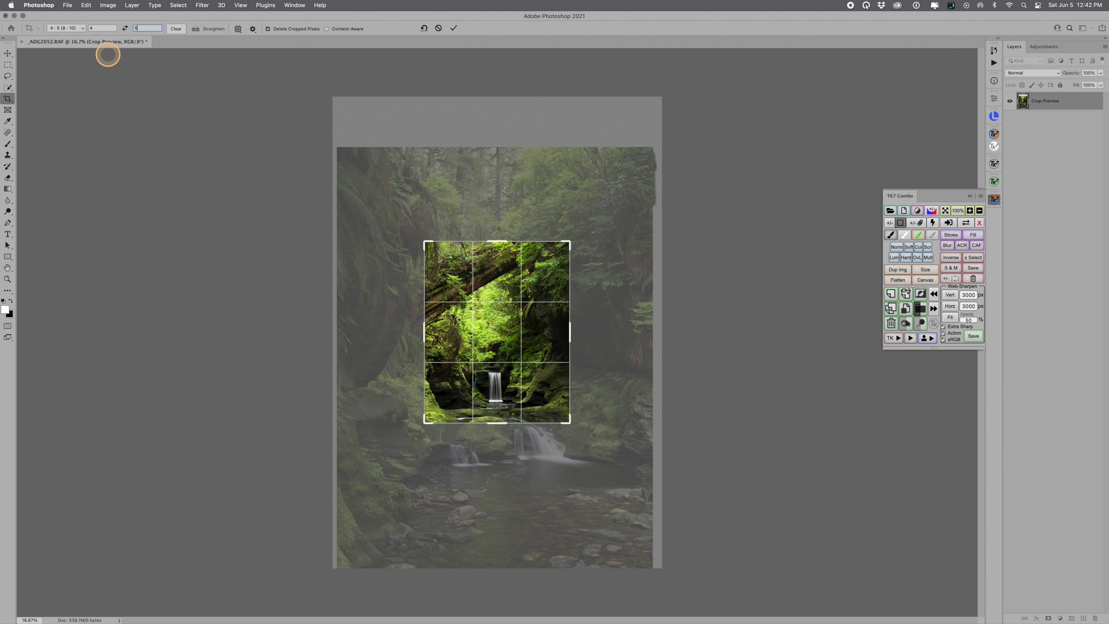
{"action": "left_click_drag", "start_coordinate": [566, 244], "coordinate": [613, 203]}
{"action": "left_click_drag", "start_coordinate": [388, 472], "coordinate": [344, 522]}
{"action": "left_click_drag", "start_coordinate": [485, 385], "coordinate": [486, 356]}
{"action": "left_click_drag", "start_coordinate": [646, 520], "coordinate": [622, 504]}
{"action": "key", "text": "Return"}
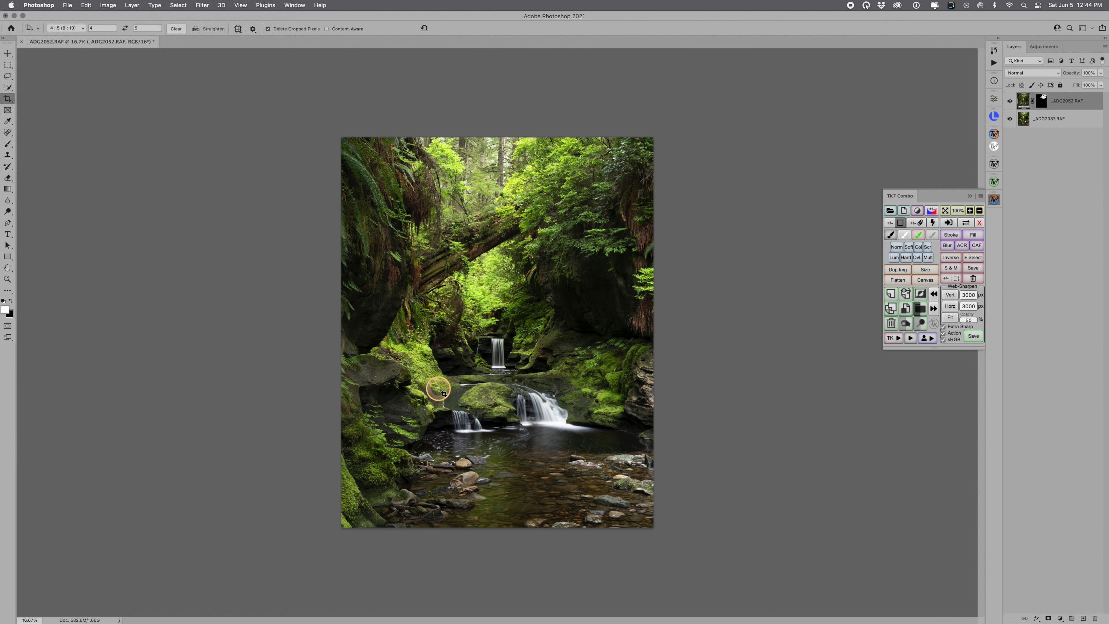
Examine the cropped composite's mossy rocks and waterfalls up close and in full view
{"action": "key", "text": "z"}
{"action": "left_click", "coordinate": [417, 360]}
{"action": "left_click", "coordinate": [416, 362]}
{"action": "left_click", "coordinate": [416, 362]}
{"action": "left_click", "coordinate": [415, 362]}
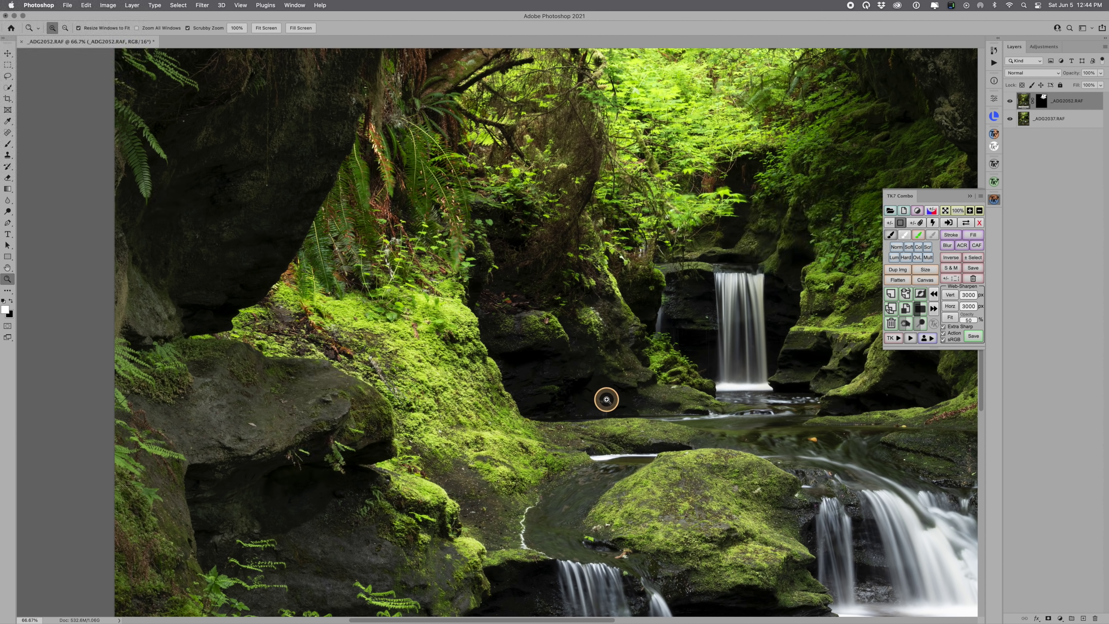
{"action": "left_click", "coordinate": [727, 373], "text": "alt"}
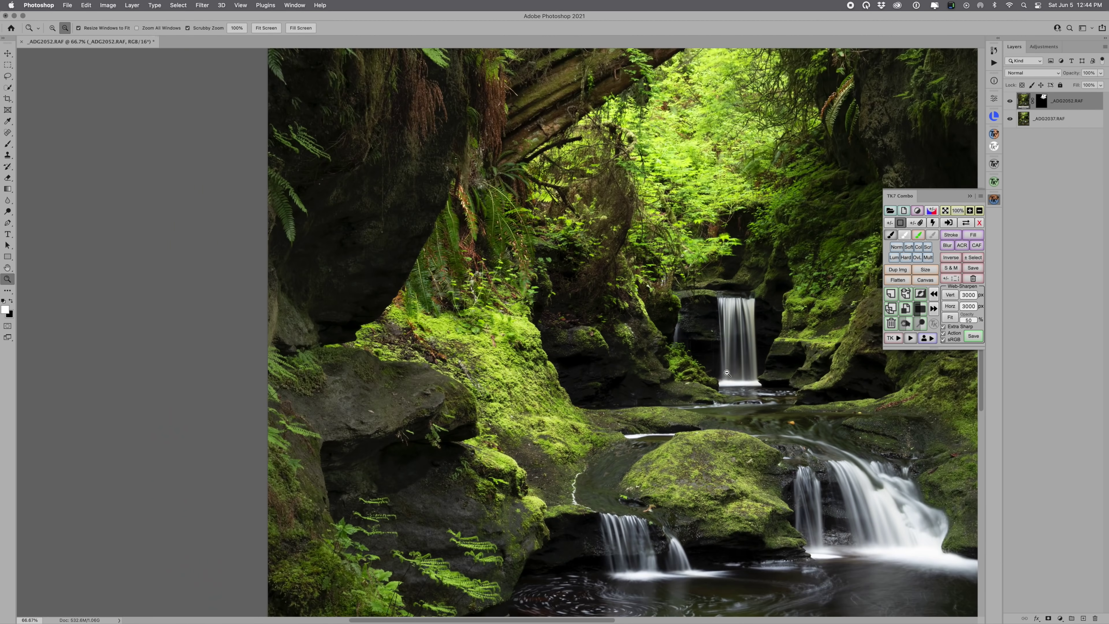
{"action": "left_click", "coordinate": [727, 373], "text": "alt"}
{"action": "left_click", "coordinate": [727, 372], "text": "alt"}
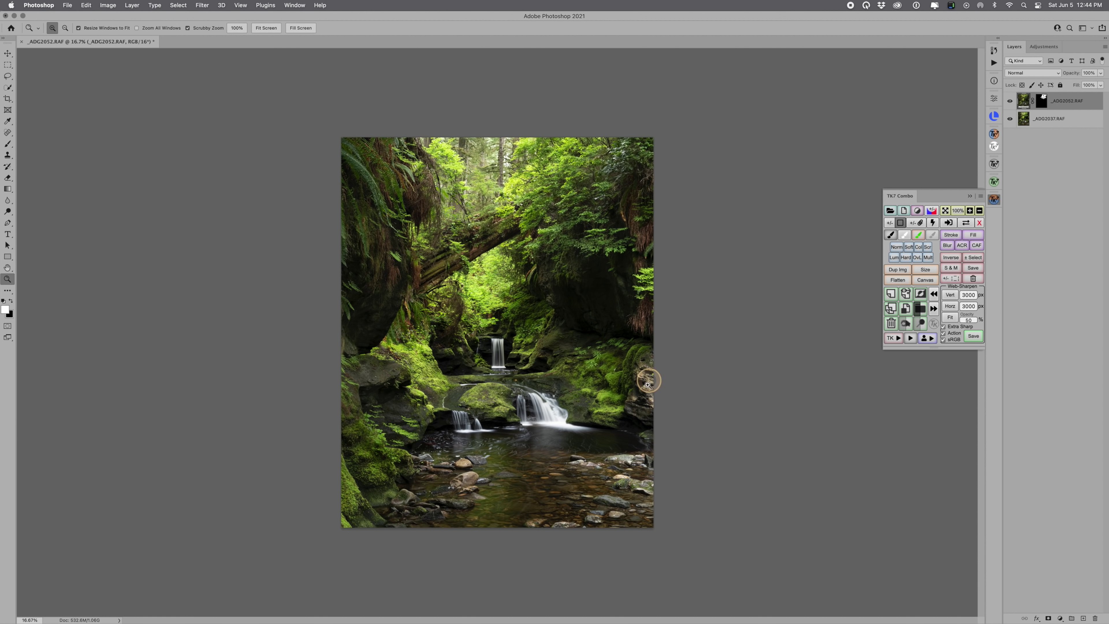
{"action": "left_click", "coordinate": [513, 366]}
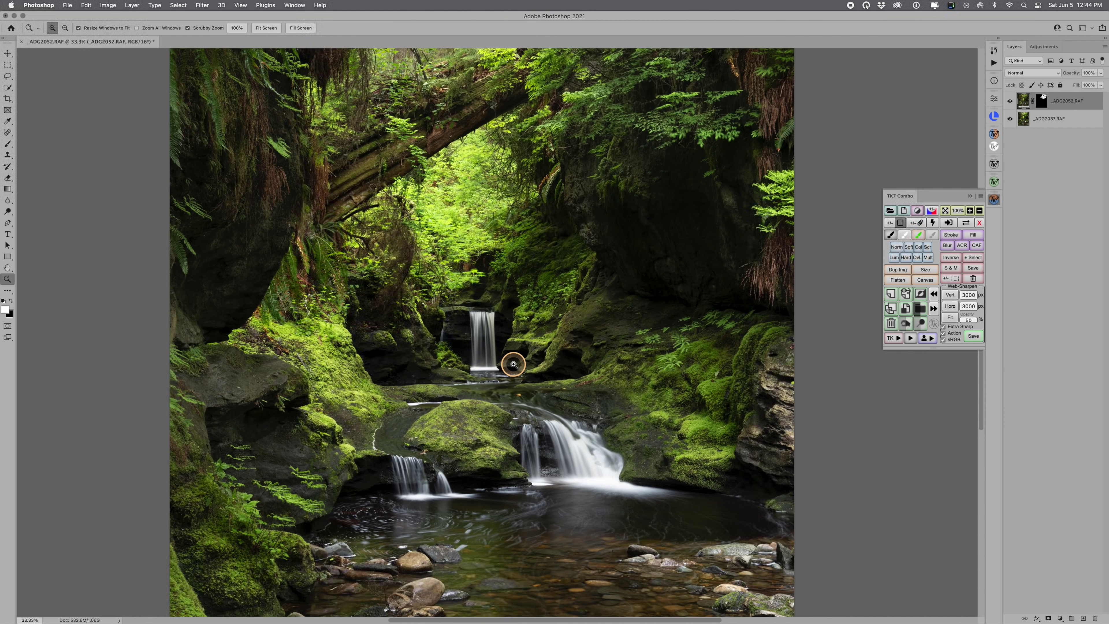